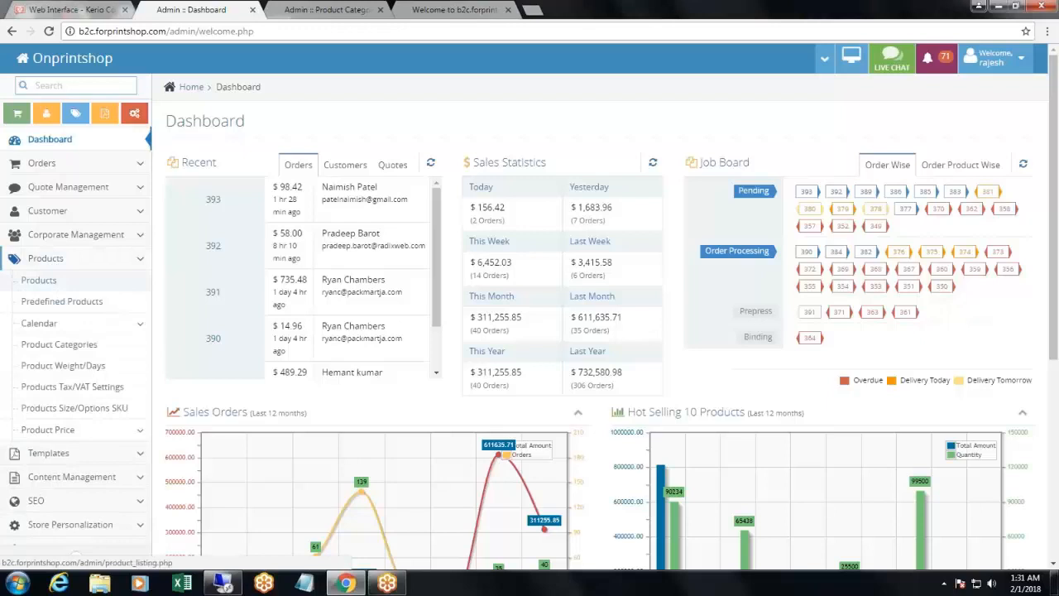
- Create a new product named "Custom Banners" with Banners & Signs as its default category
click(797, 123)
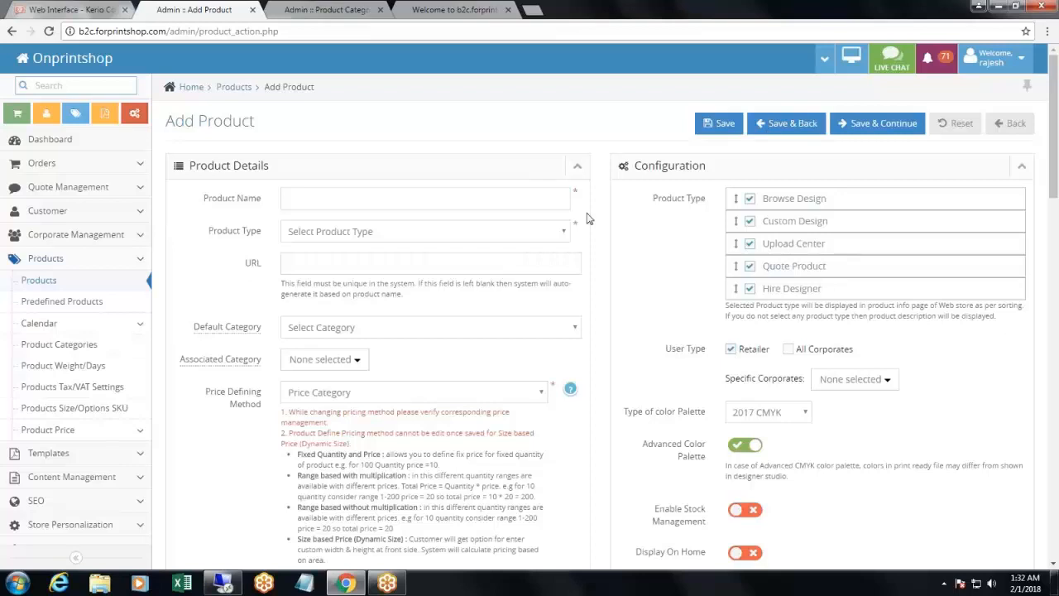
scroll(602, 228, down, 1)
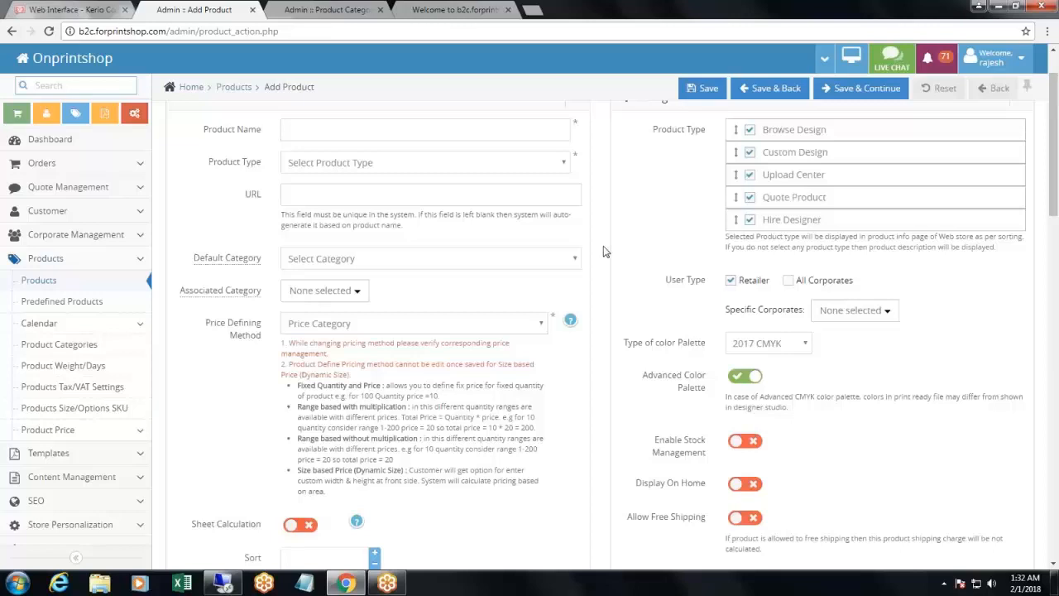
scroll(604, 251, up, 1)
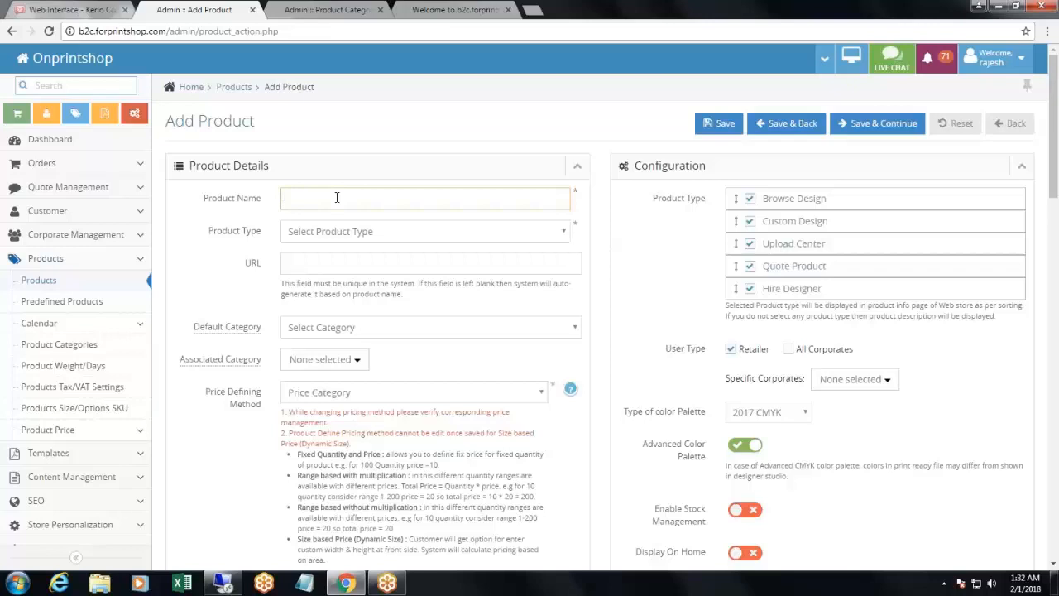
text(Custom)
click(343, 327)
click(333, 84)
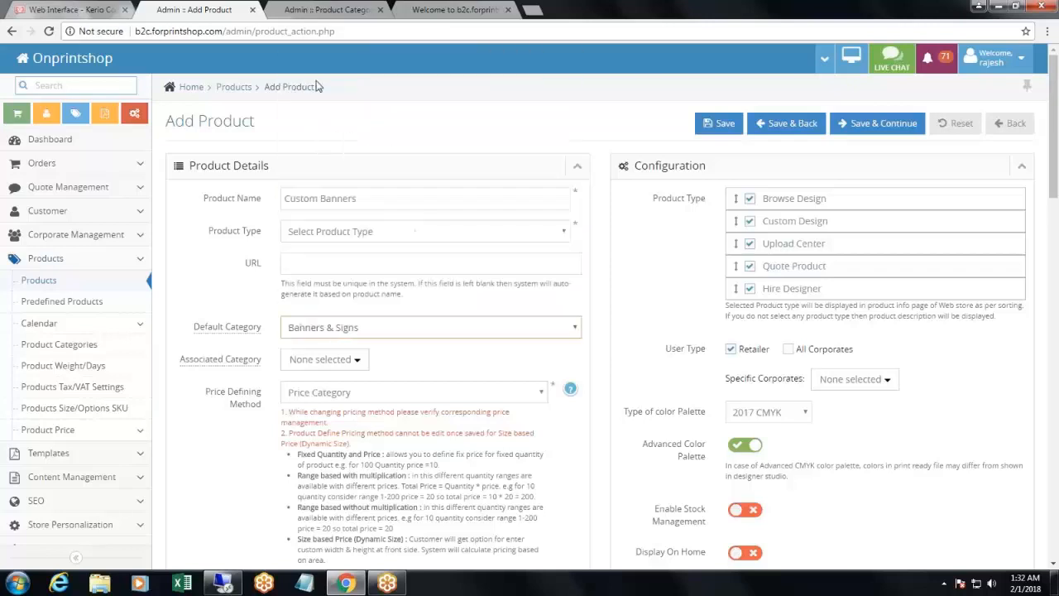
- Set the price defining method to Size based Price (Dynamic Size) and switch on the product's status
scroll(365, 255, down, 2)
click(365, 255)
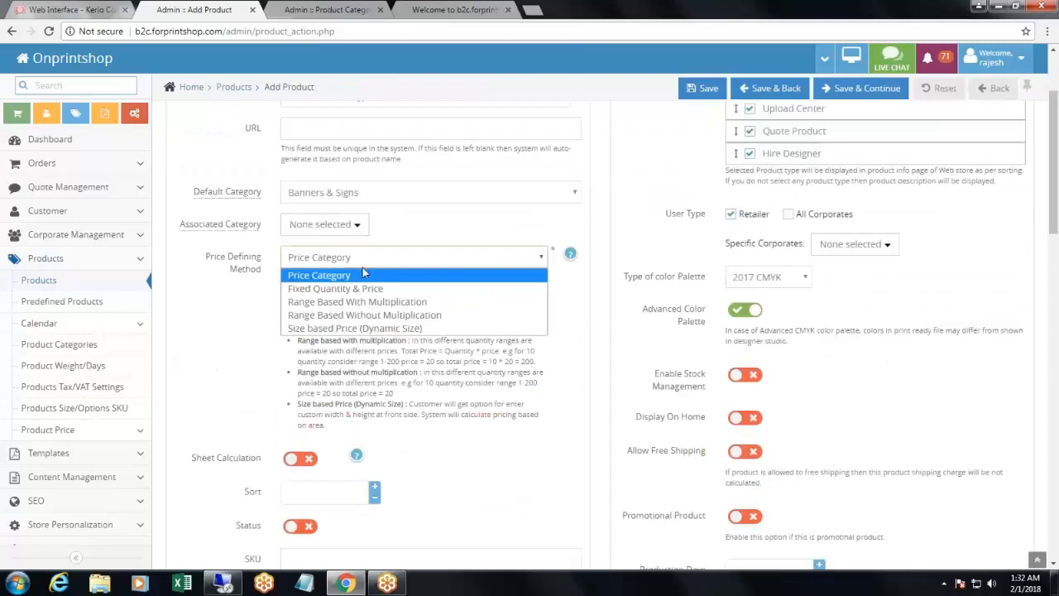
click(337, 329)
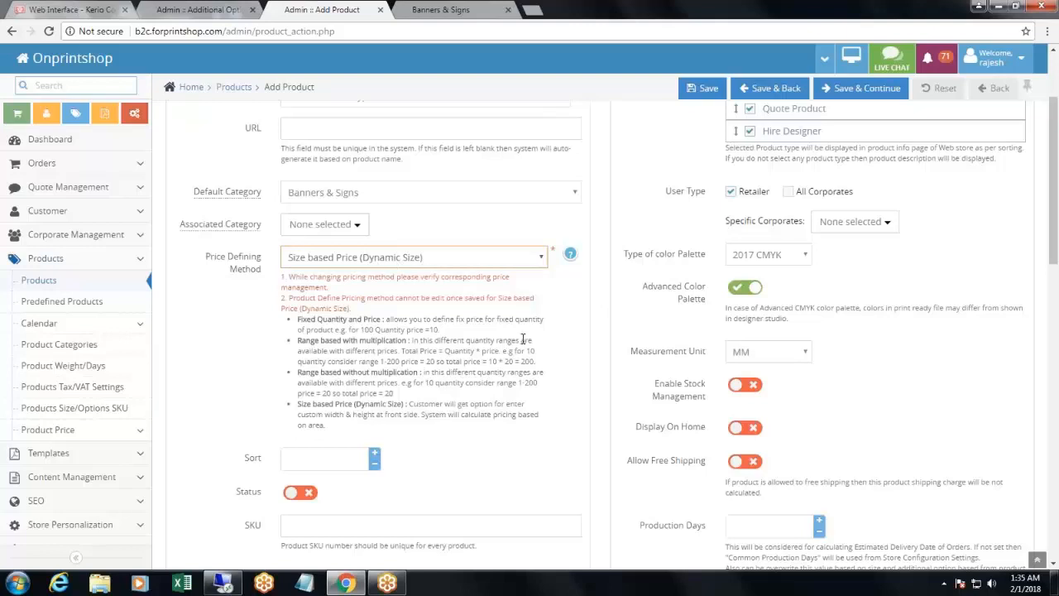
scroll(414, 323, down, 3)
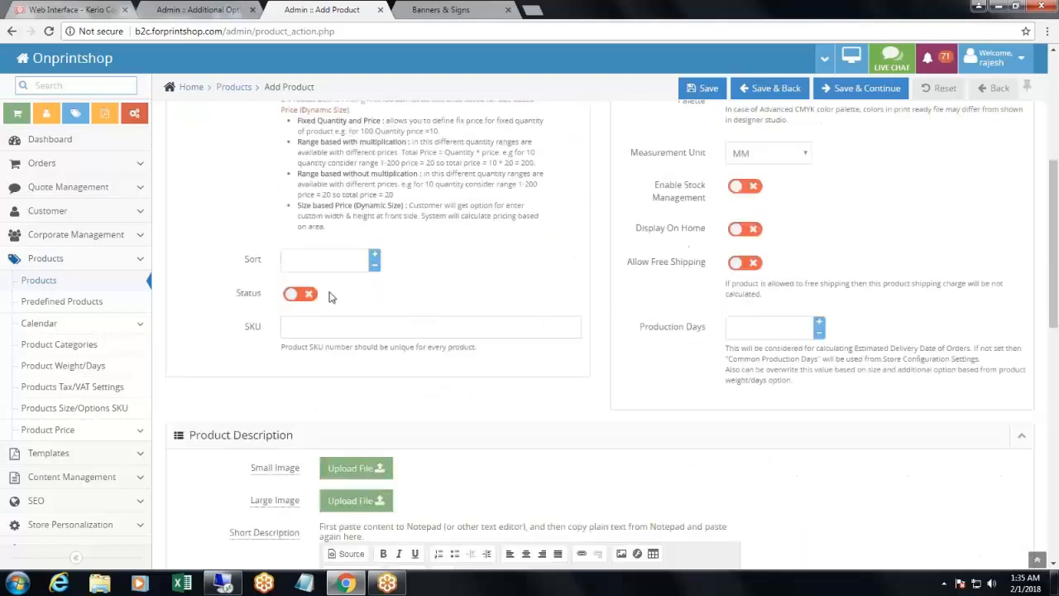
click(299, 294)
- Upload Banner.jpg as the product's small image and Banner_0118.jpg as its large image
scroll(468, 369, down, 1)
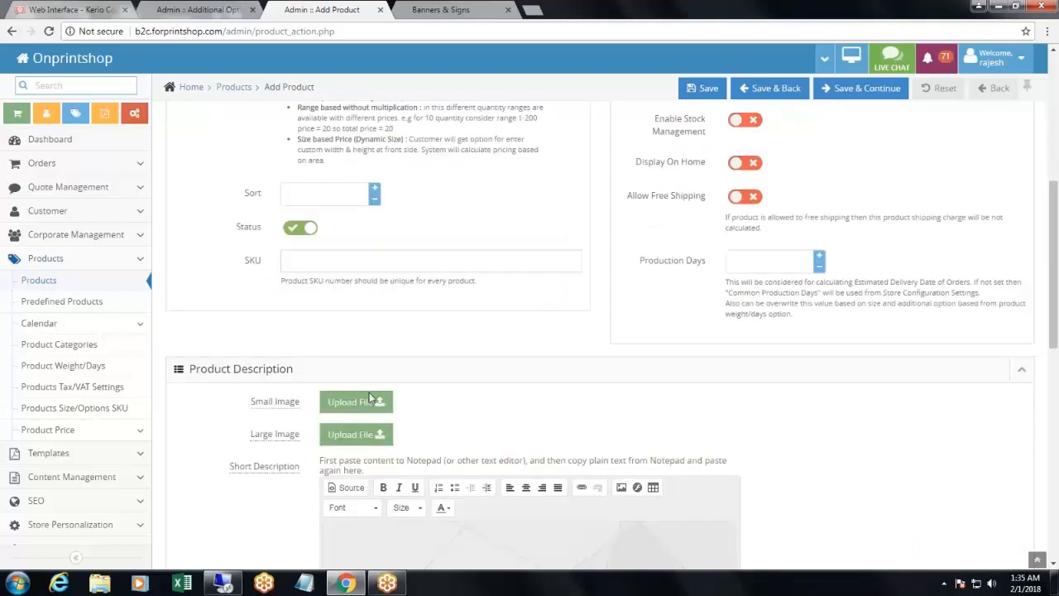
click(356, 401)
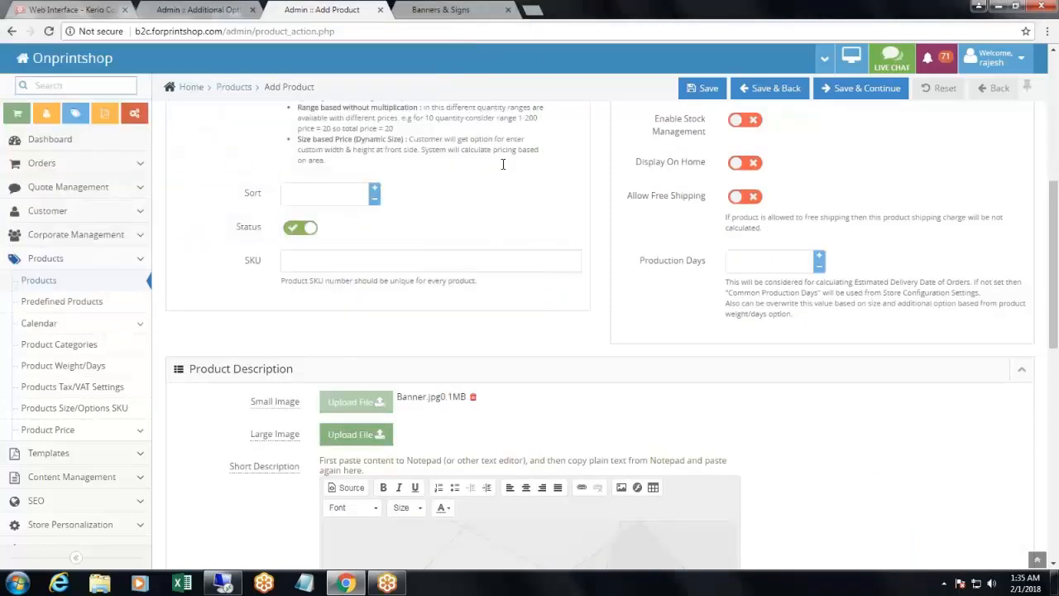
click(356, 446)
click(150, 225)
double_click(150, 225)
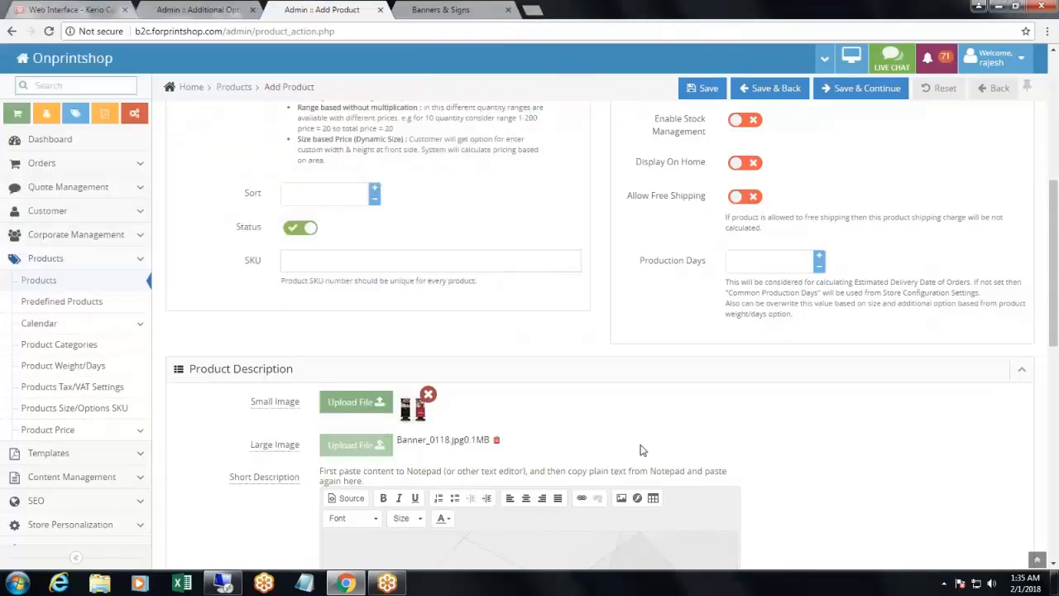
- Set the measurement unit to Ft and the product type to Standard, and save the product to continue to the designer options
scroll(671, 408, up, 2)
drag(660, 256, 716, 256)
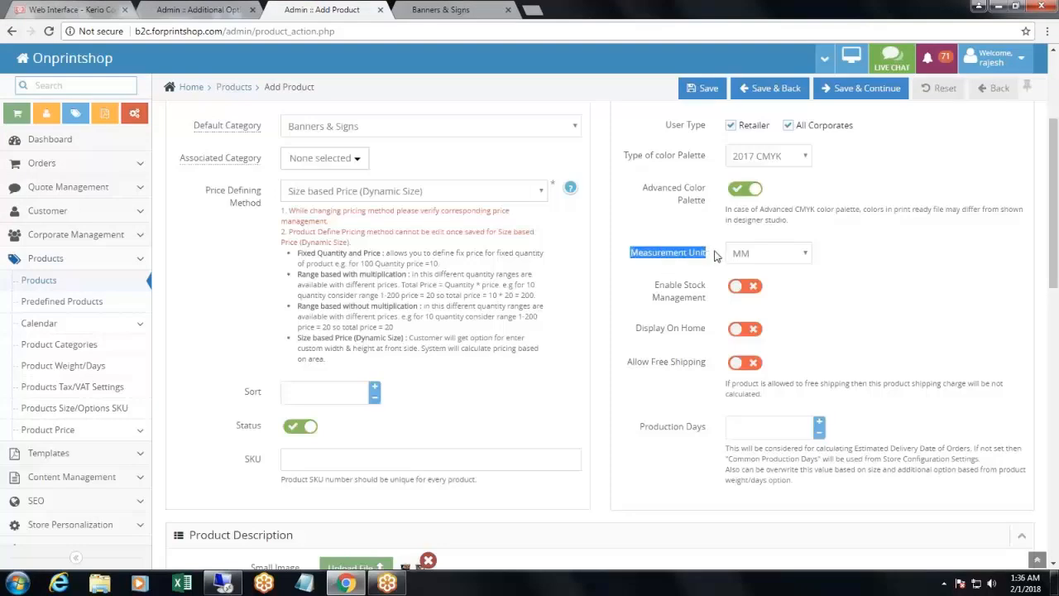
click(804, 255)
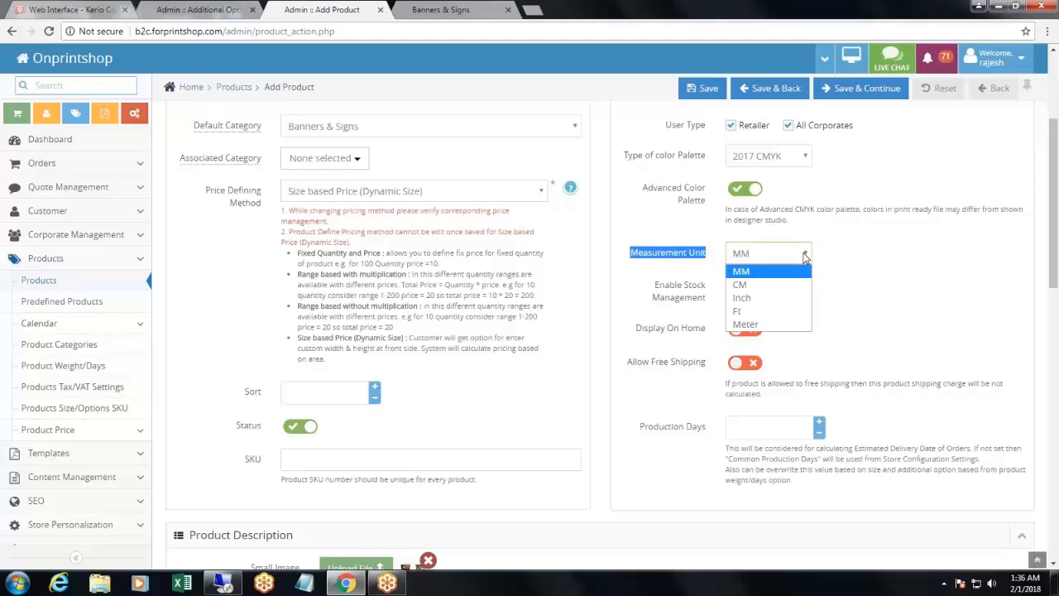
click(778, 313)
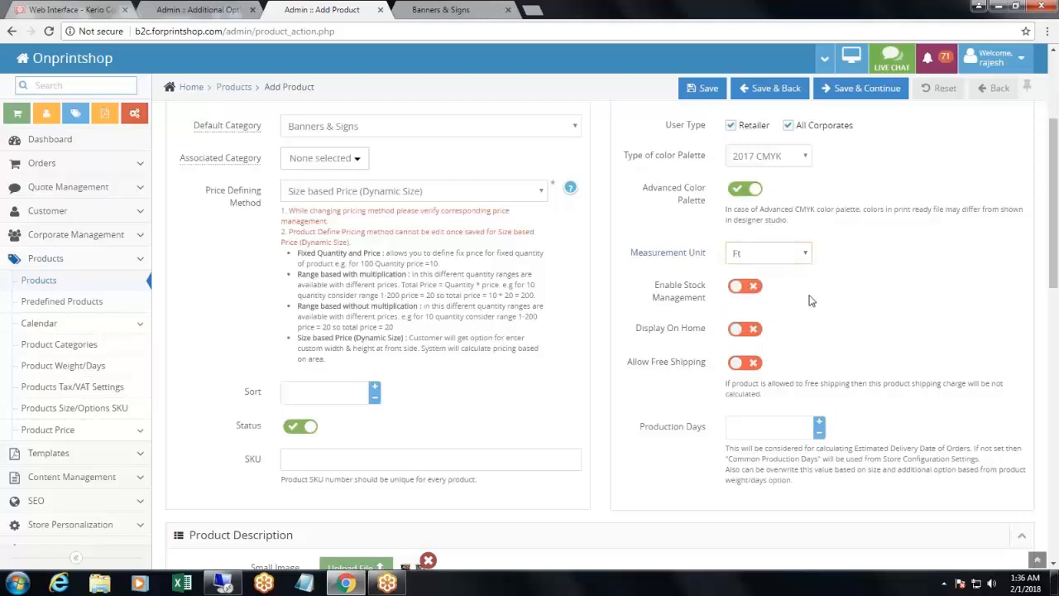
scroll(824, 317, up, 3)
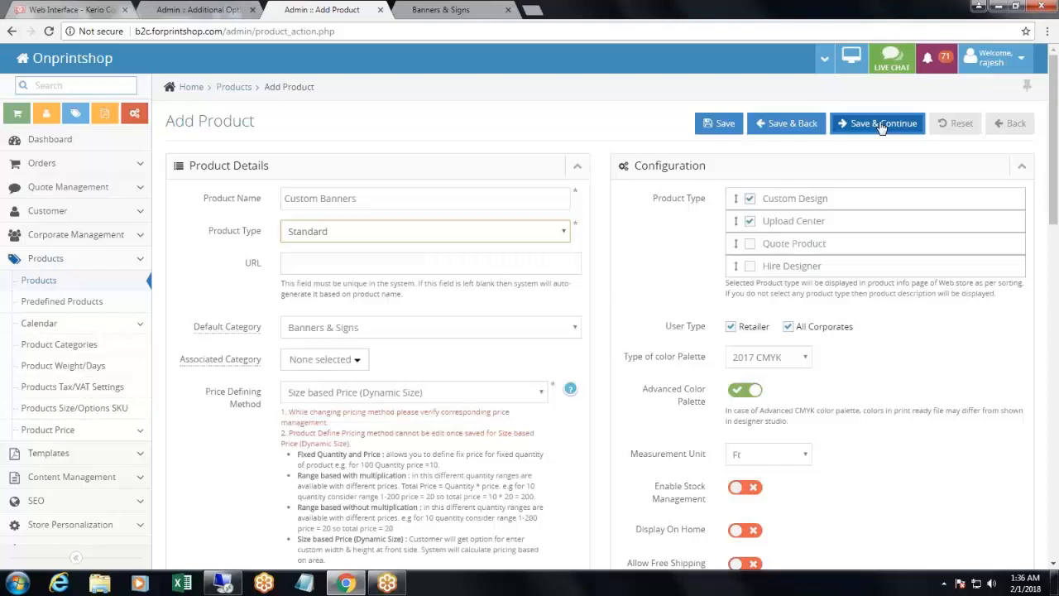
click(882, 124)
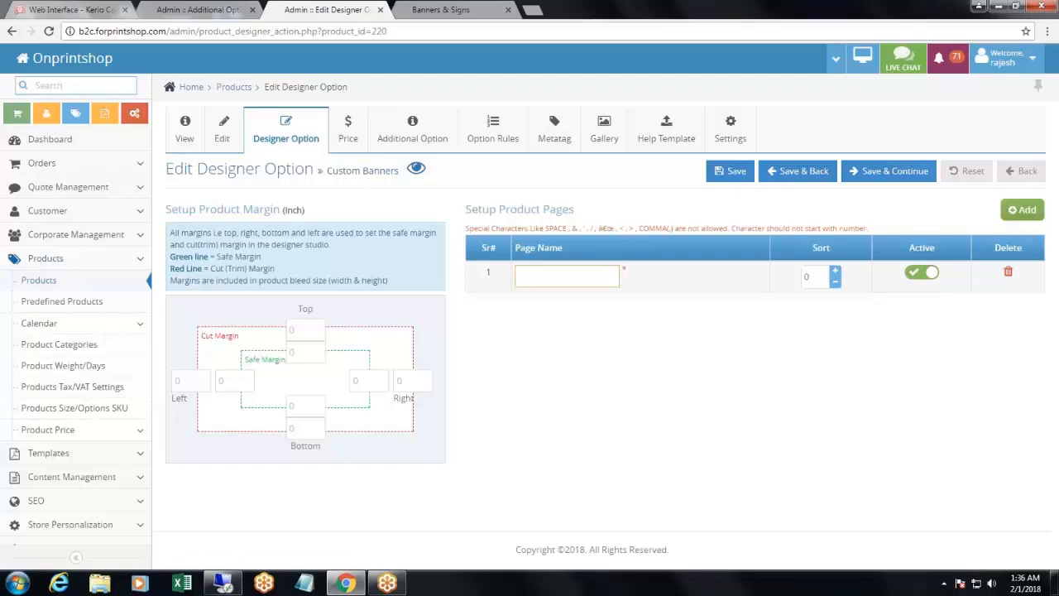
- Name the first product page "Front" and save the designer options, continuing to the product price setup
text(Front)
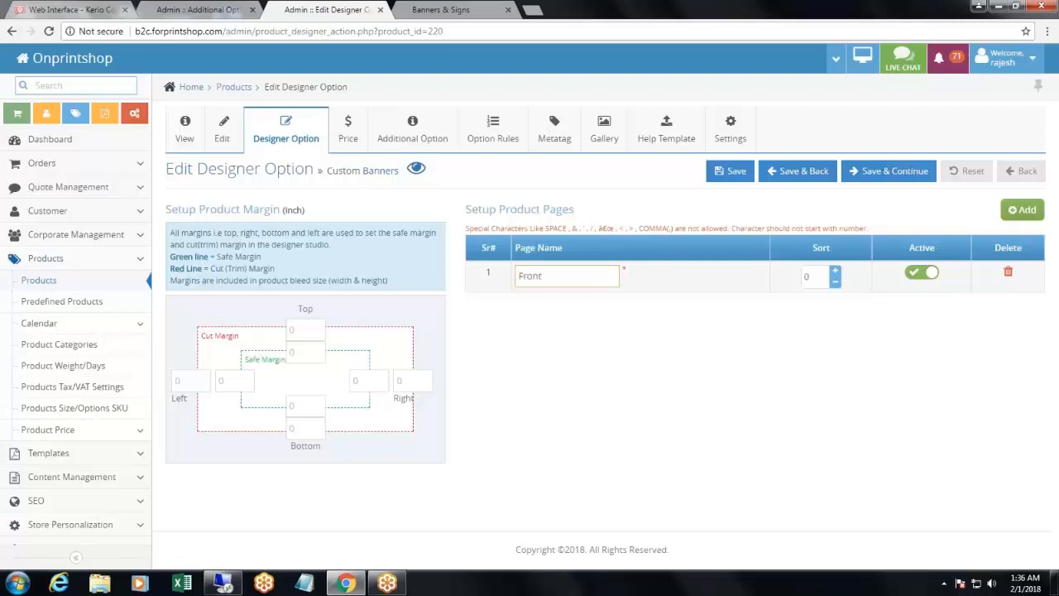
click(301, 331)
click(301, 356)
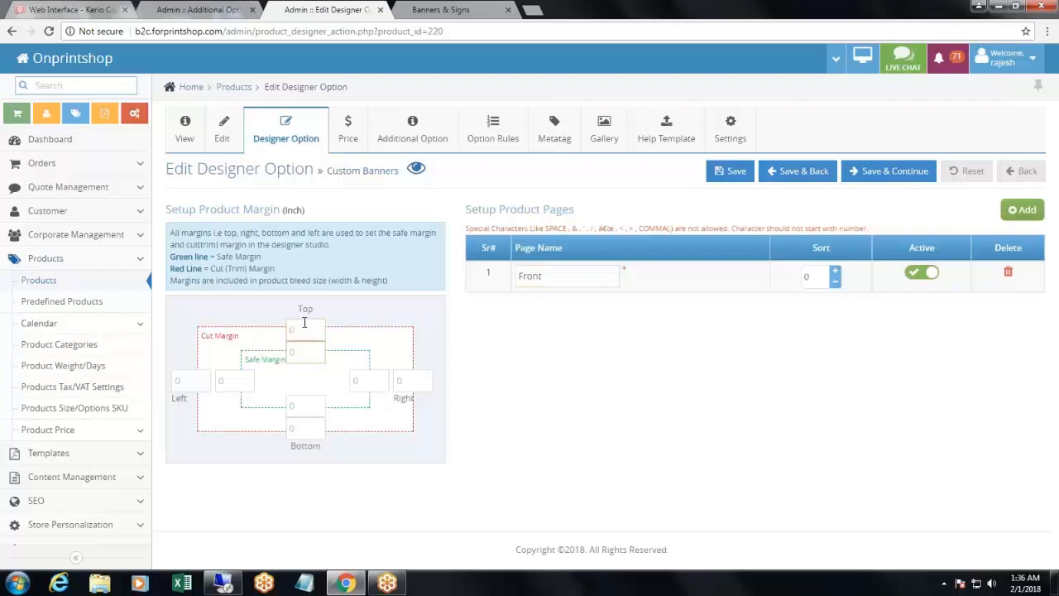
click(305, 326)
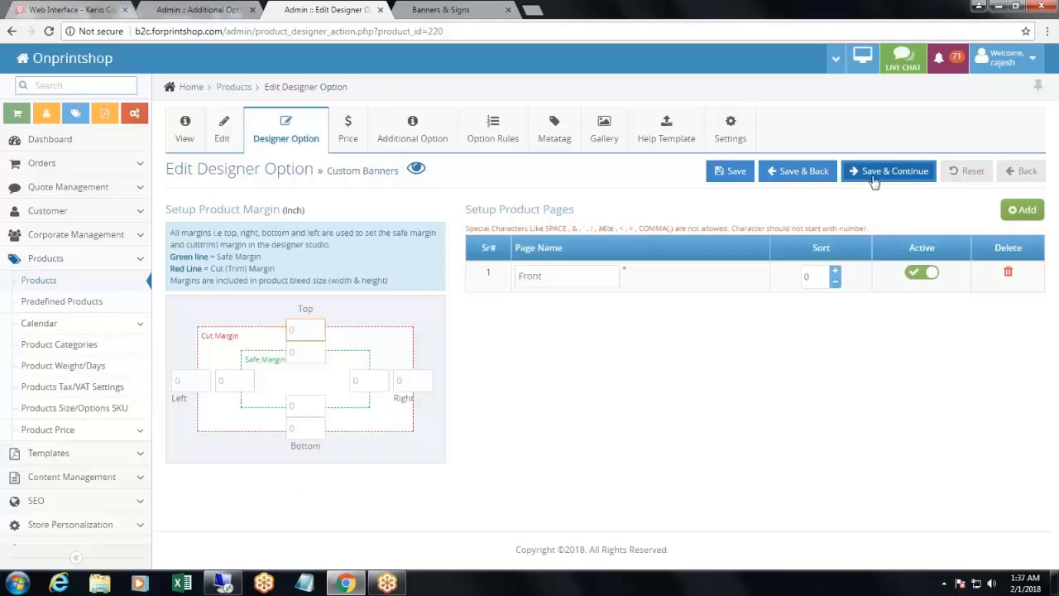
click(874, 172)
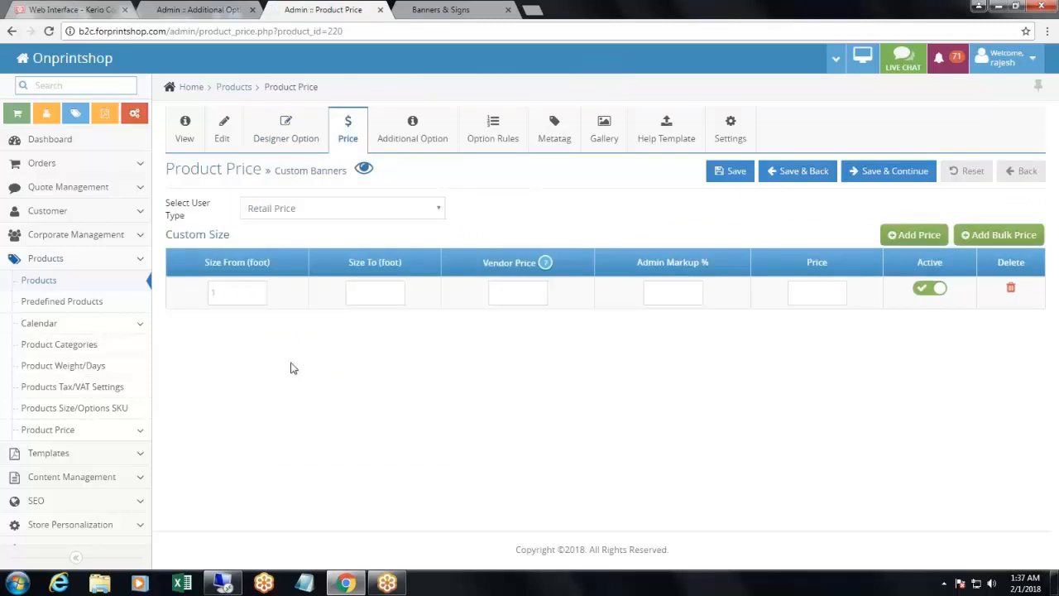
- Fill the first retail price row with the size range 1 to 12 foot and a price of 2
click(296, 208)
click(295, 209)
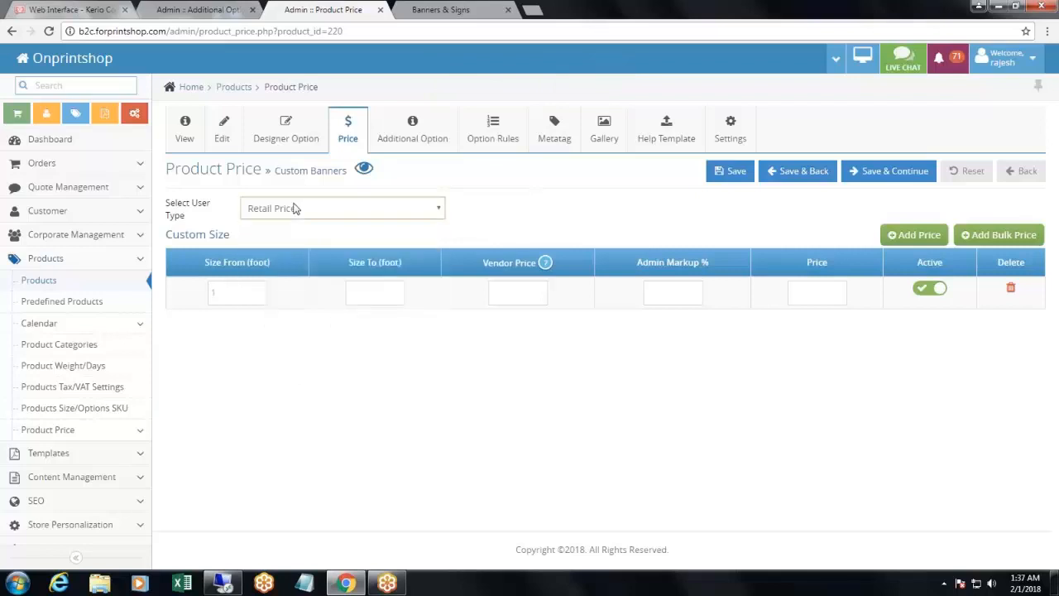
click(242, 292)
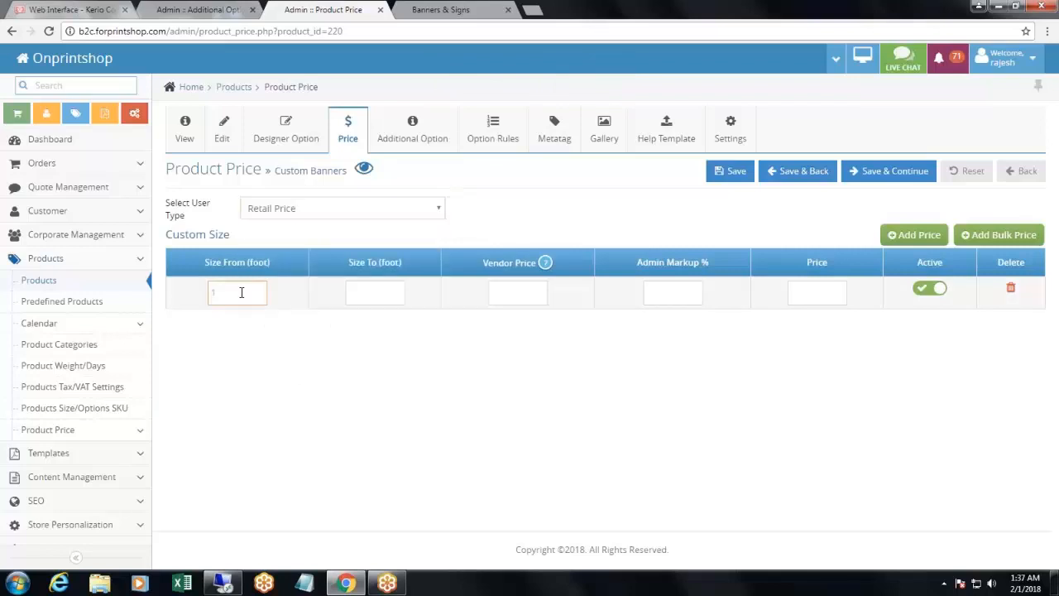
text(1)
click(368, 289)
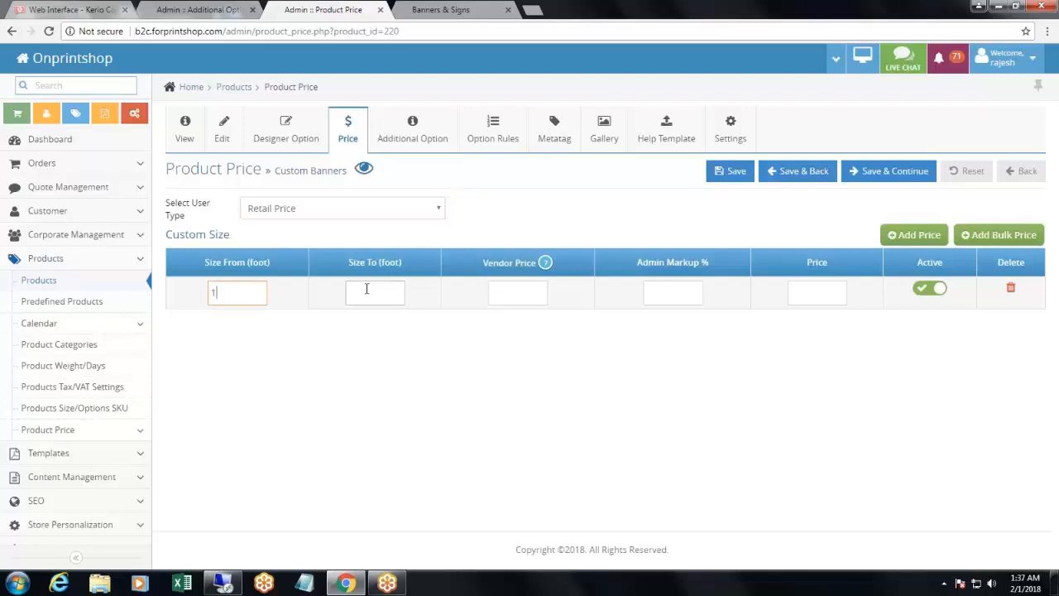
text(12)
click(818, 292)
text(2)
- Add a second price row for sizes 13 to 50 foot with a price of 1.75
click(901, 237)
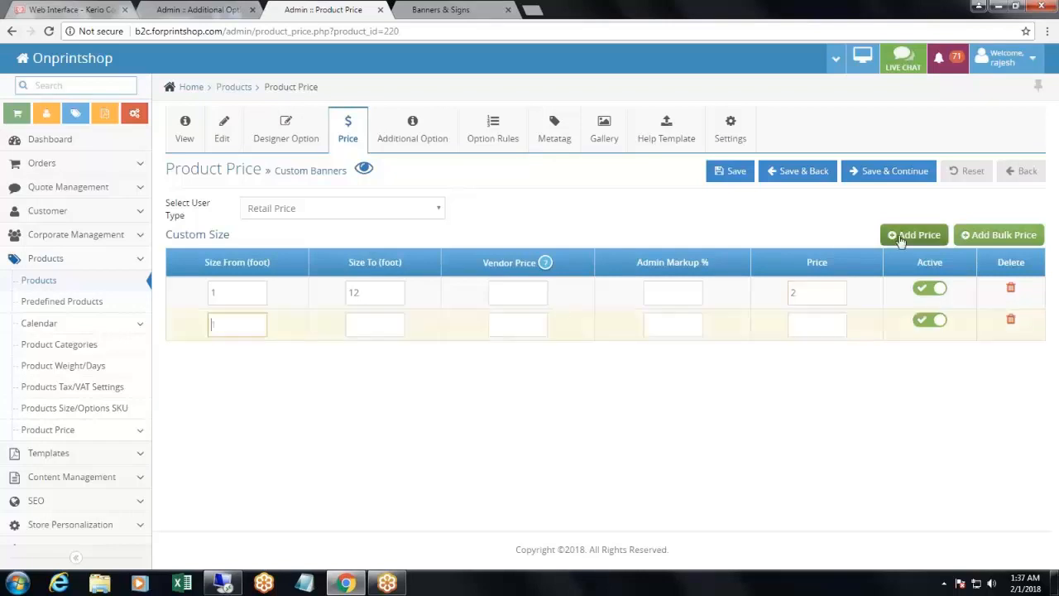
text(13)
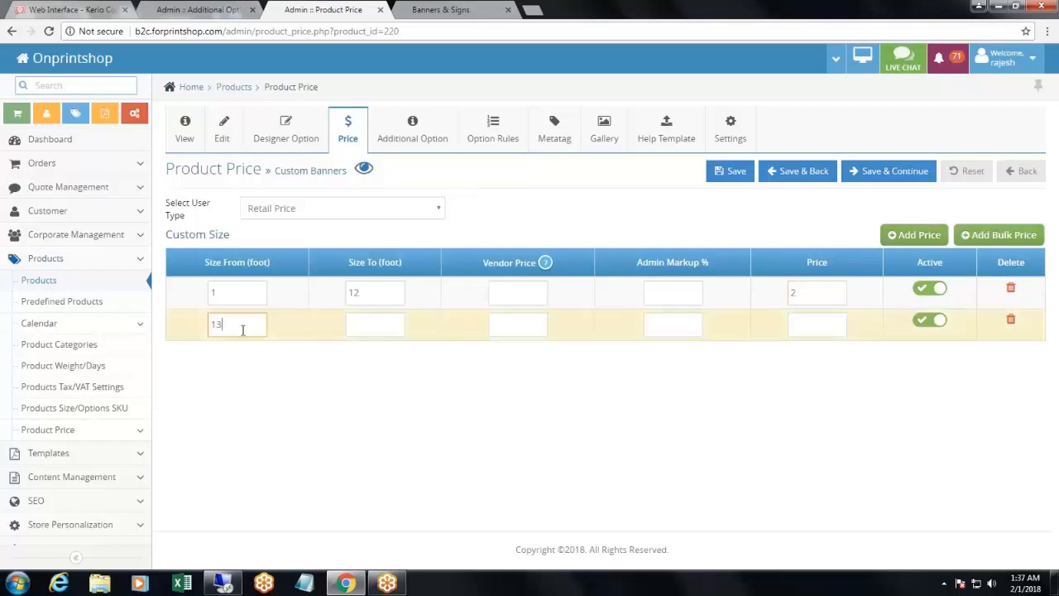
click(349, 323)
text(50)
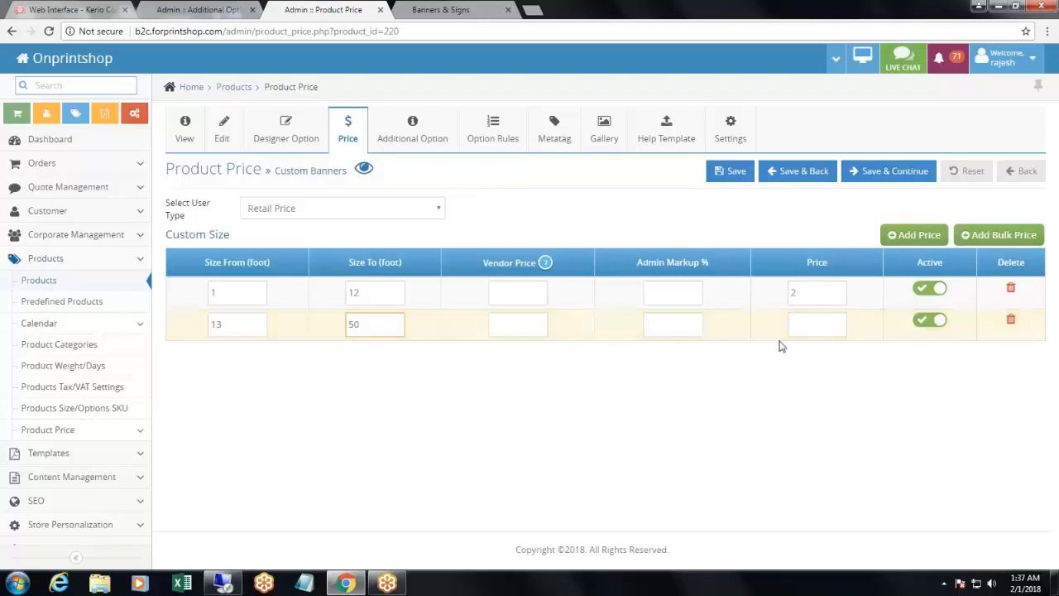
click(801, 324)
text(1.75)
- Add a third price row for sizes 51 to 100 foot with a price of 1.65
click(963, 235)
click(250, 359)
text(5)
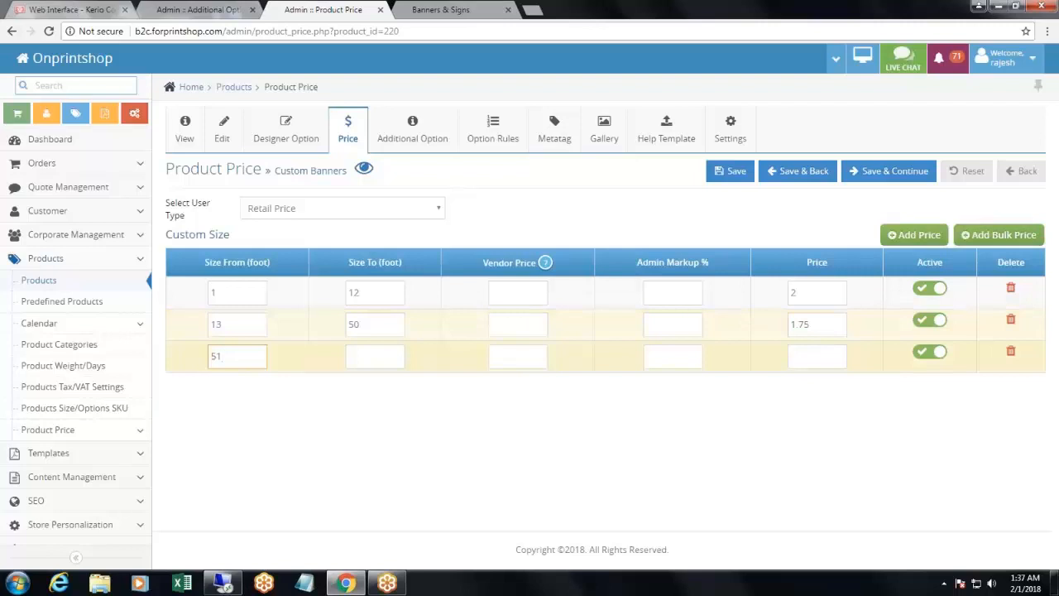
click(369, 355)
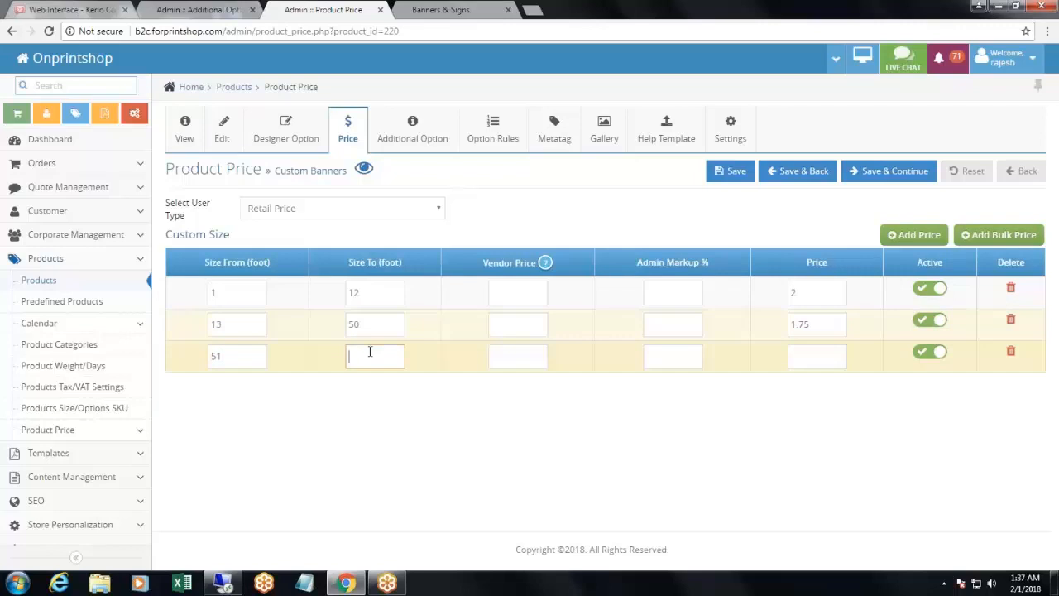
text(100)
click(793, 357)
text(1.65)
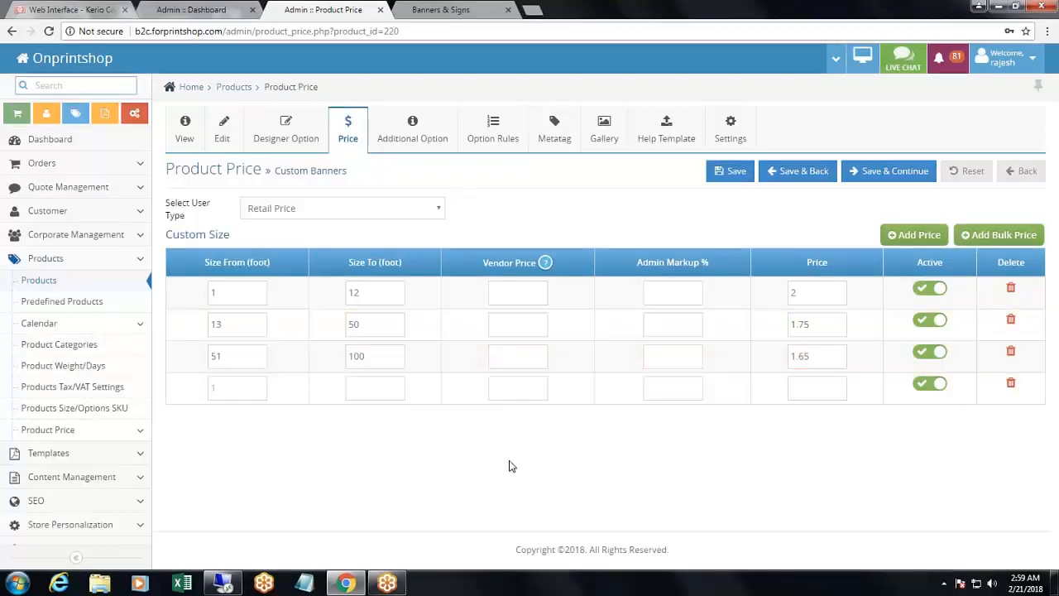
- Enter a fourth price row for sizes 101 to 1000 foot at 1.05, and save the prices to continue to the additional options
click(248, 381)
text(101)
key(Tab)
text(1000)
key(Tab)
key(Tab)
key(Tab)
text(1)
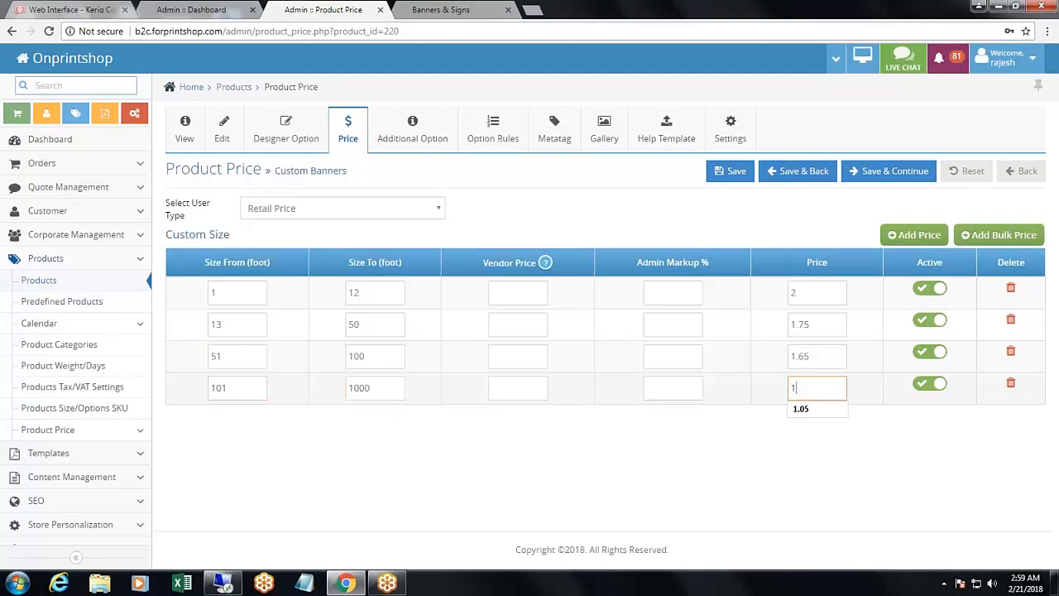
text(.05)
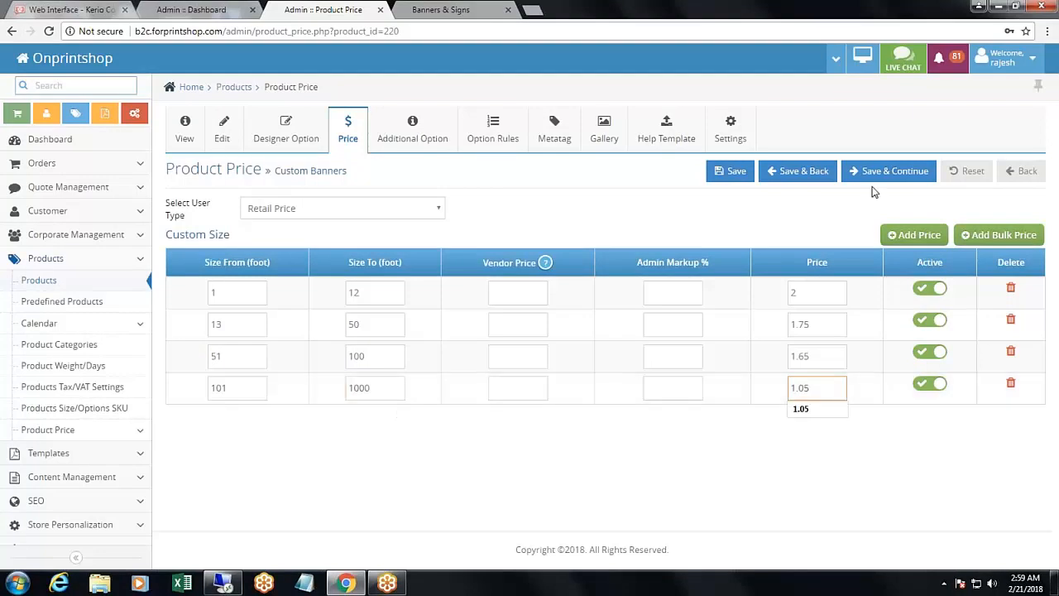
click(891, 177)
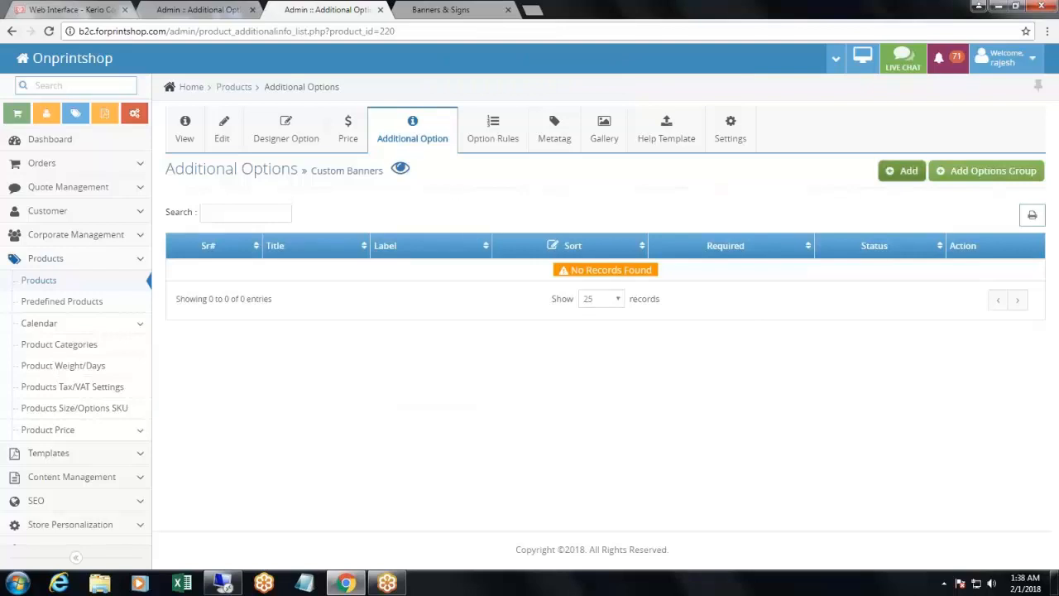
- Add an additional option titled "Pole Pockets" to the Custom Banners product
click(902, 170)
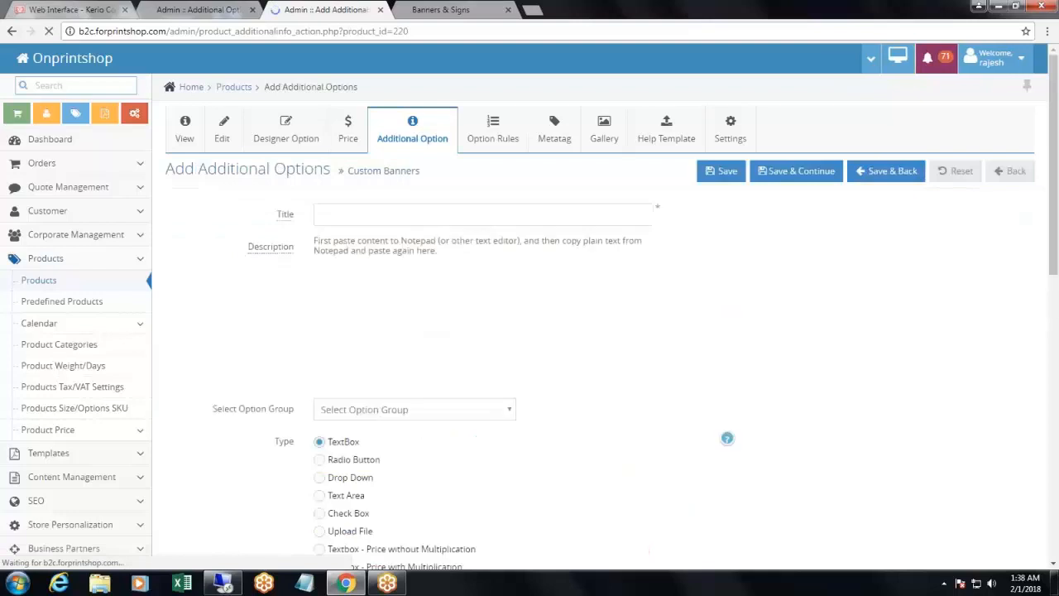
click(397, 214)
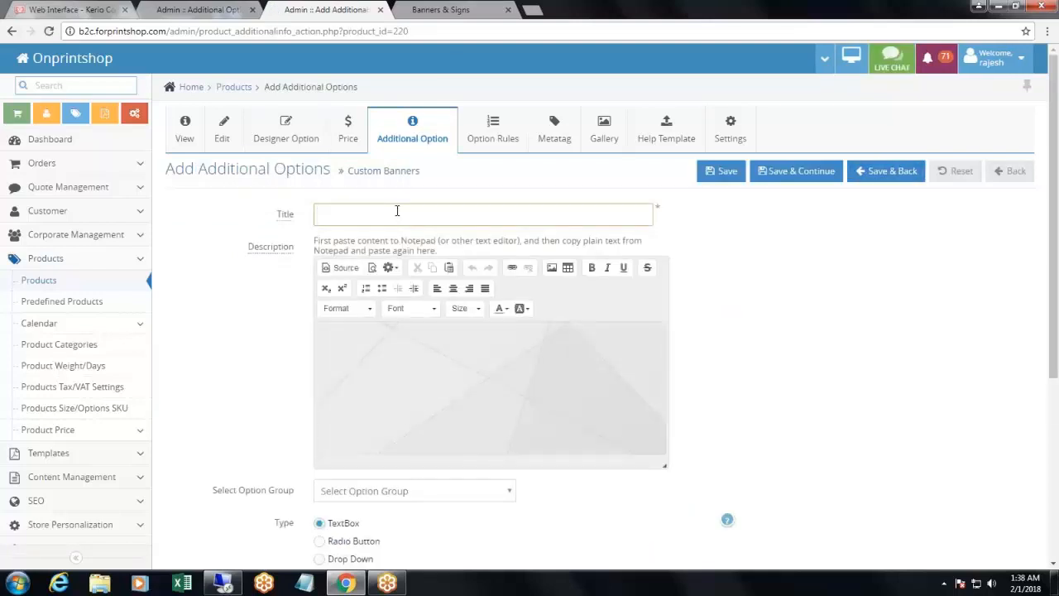
text(Pole Pockets)
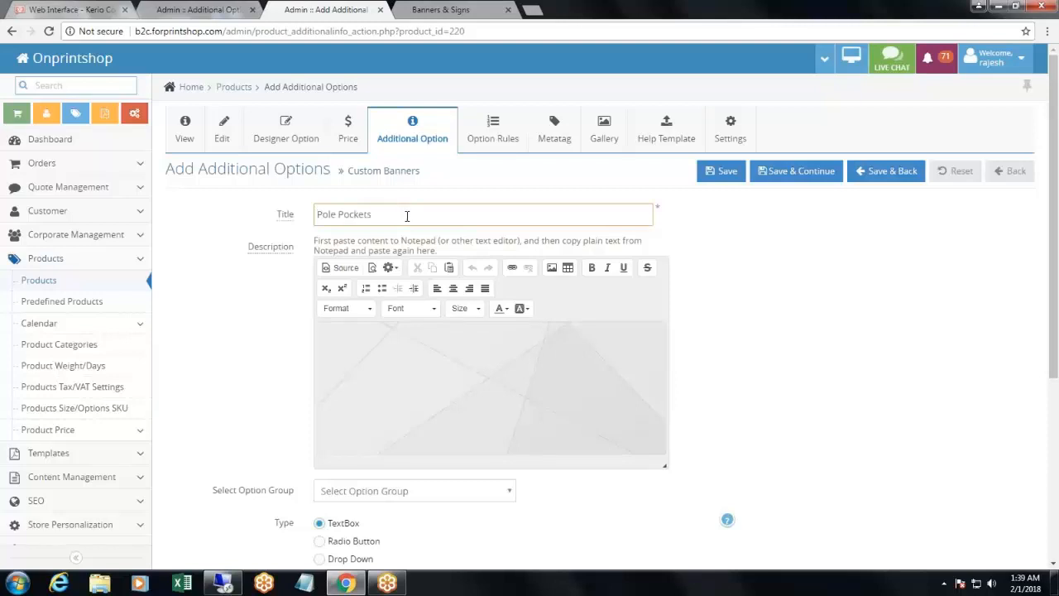
- Set the option's type to Drop Down and enable Additional Price Calculation for it
scroll(725, 324, down, 1)
scroll(725, 325, down, 2)
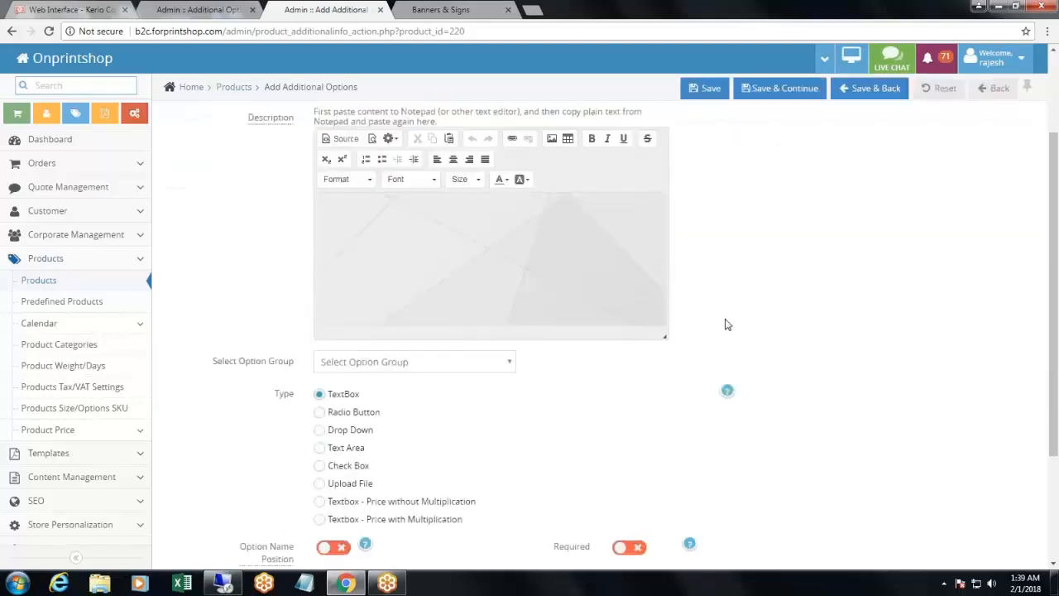
click(320, 358)
scroll(464, 381, down, 3)
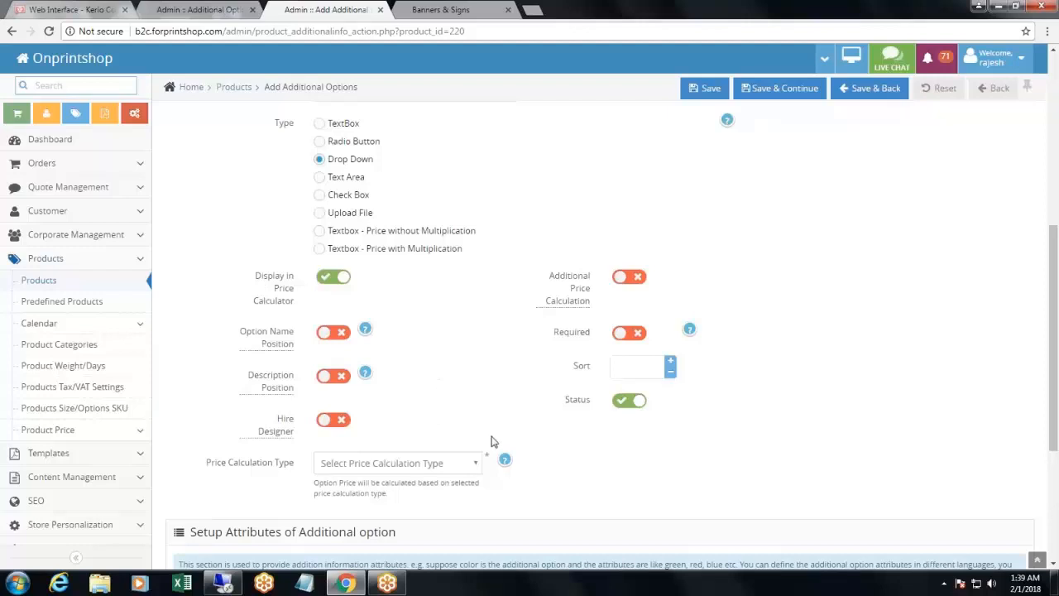
click(619, 279)
scroll(584, 227, down, 1)
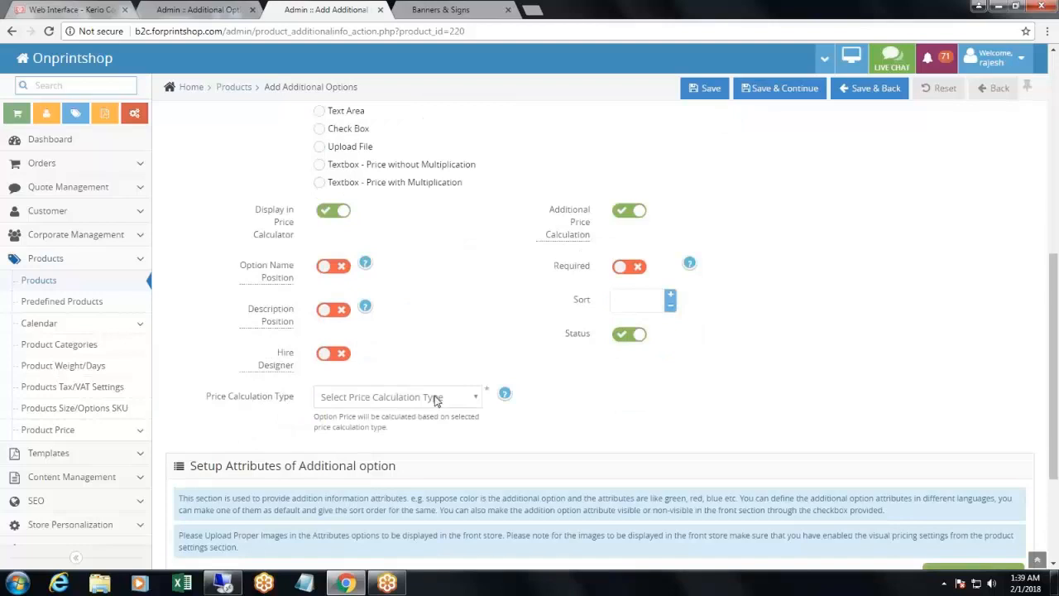
- Set the Pole Pockets option's price calculation type to Multiply Only With Area (Width x Height)
drag(199, 402, 300, 403)
click(368, 400)
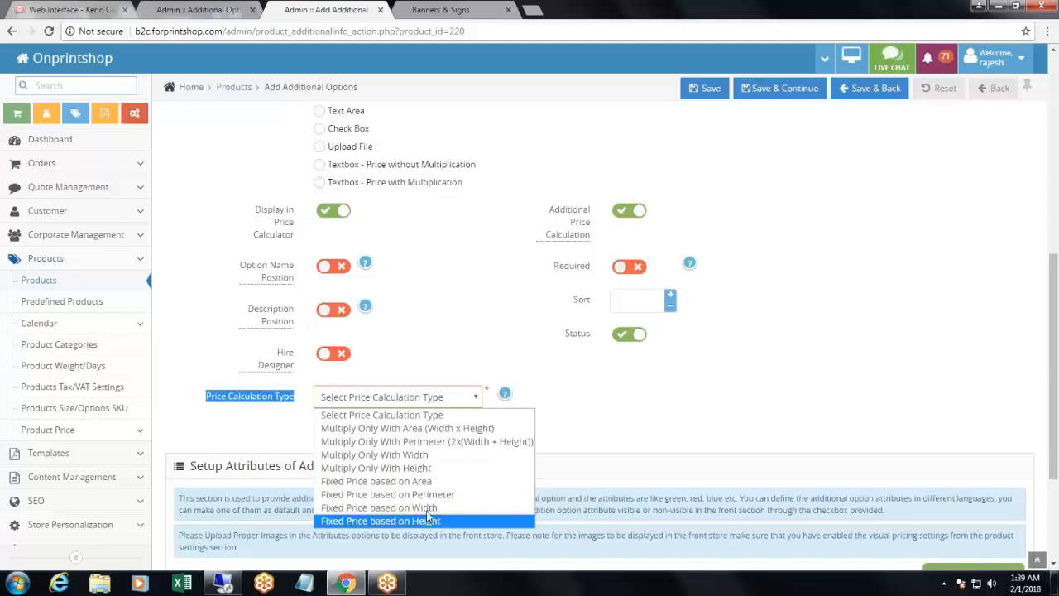
click(394, 430)
click(524, 420)
- Enter "Not Needed" and "Top Only" as the first two attributes of the Pole Pockets option
scroll(406, 469, down, 2)
click(293, 451)
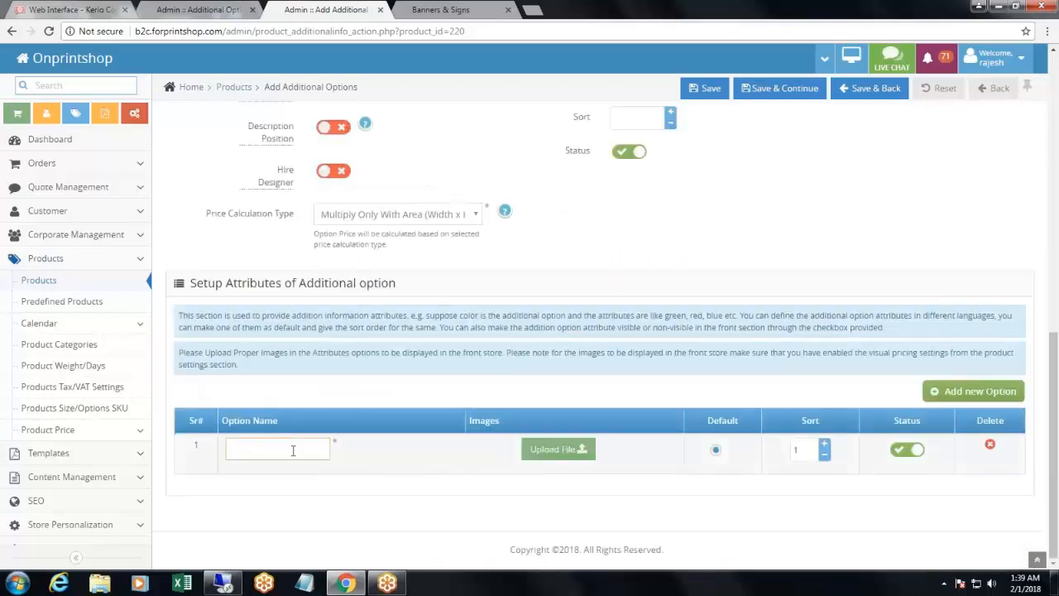
text(Not Needed)
key(Return)
text(Top Only)
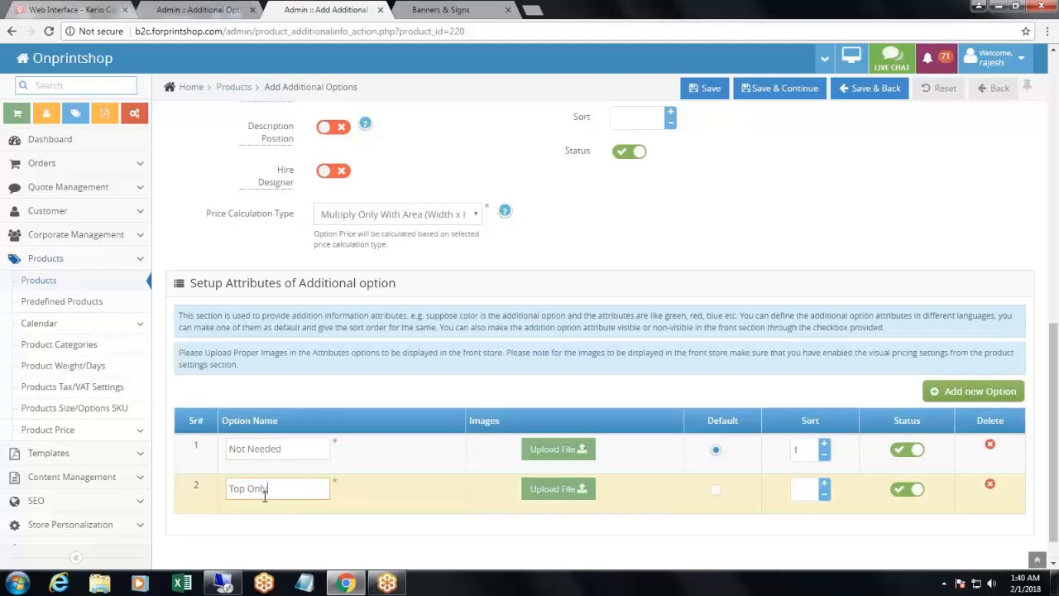
- Add a third attribute named "Both Top and Bottem", and save the option to continue to its attribute prices
key(Return)
text(Both Top and Bottem)
click(783, 92)
click(784, 89)
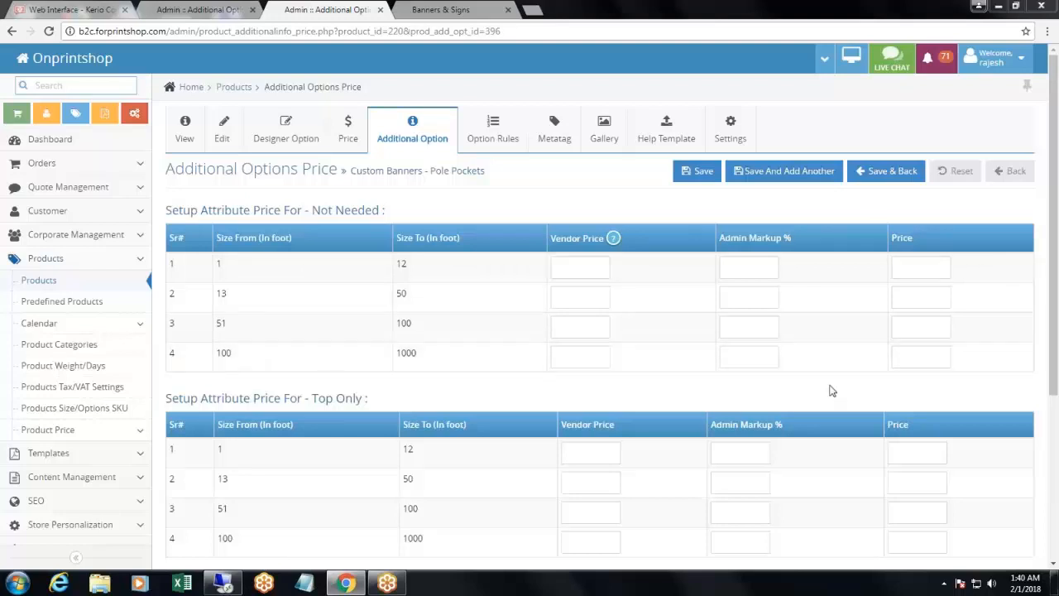
- Leave the Pole Pockets attribute prices blank, save, and return to the additional options list
scroll(832, 391, down, 3)
scroll(832, 391, up, 3)
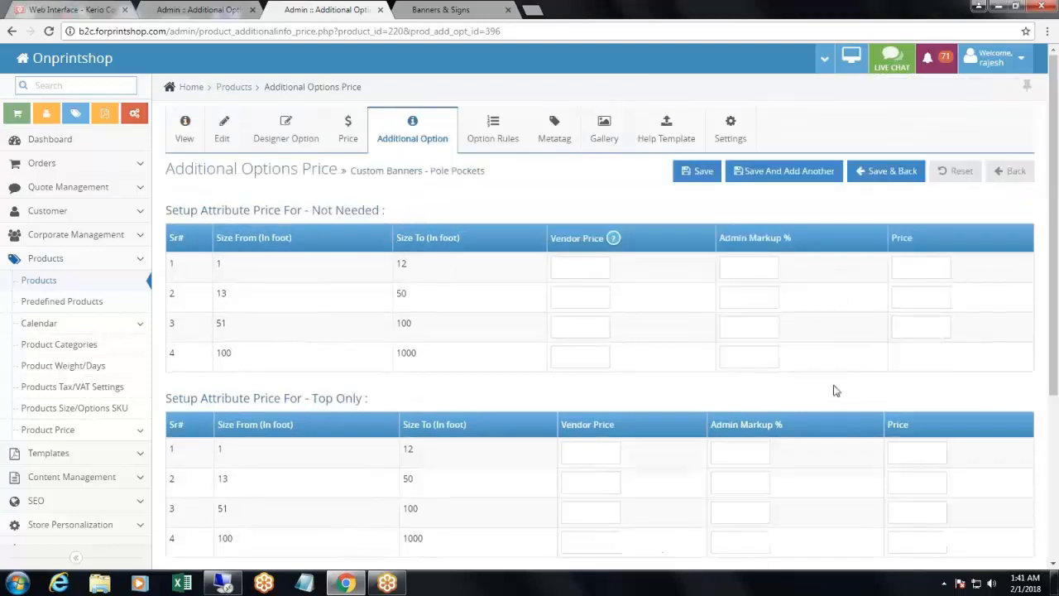
click(886, 170)
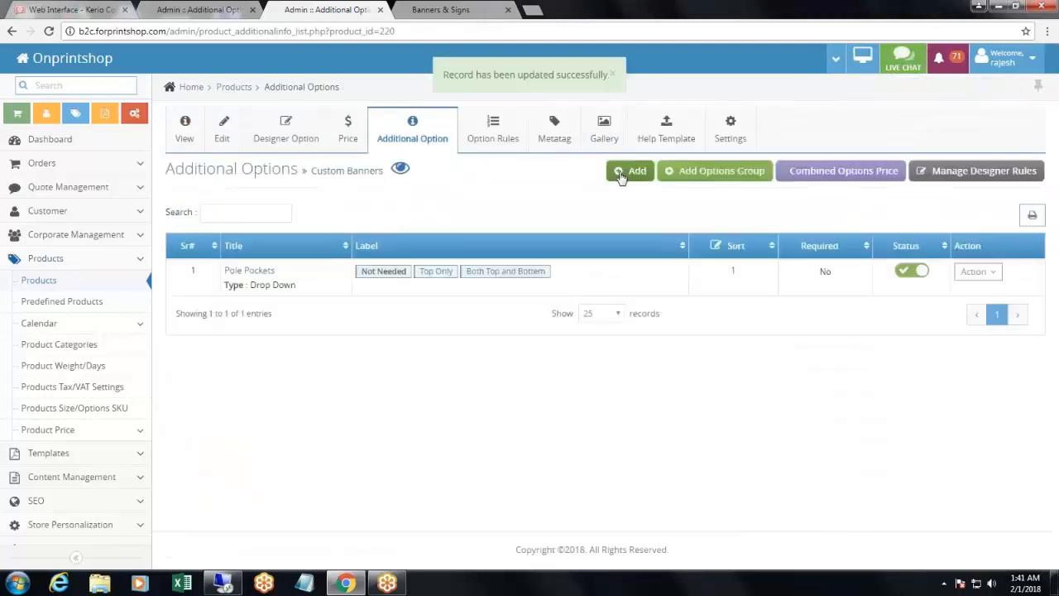
- Add another additional option titled "Sealed Edges" to the Custom Banners product
click(633, 171)
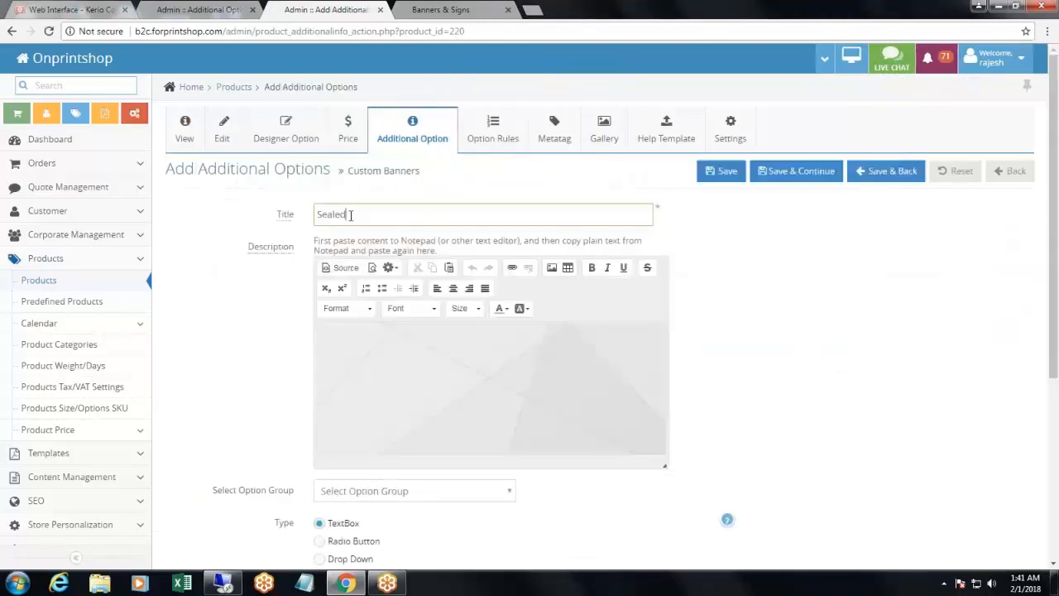
text(Sealed Edges)
- Make the Sealed Edges option a Drop Down with price calculation type Multiply Only With Area (Width x Height)
scroll(329, 295, down, 3)
click(324, 294)
scroll(445, 367, down, 3)
click(440, 265)
click(441, 294)
- Enter "Yes (Free)" and "Not Required" as the Sealed Edges attributes, then save and return to the options list
scroll(512, 342, down, 1)
click(285, 453)
text(Yes (Free))
key(Return)
click(286, 494)
text(Not Required)
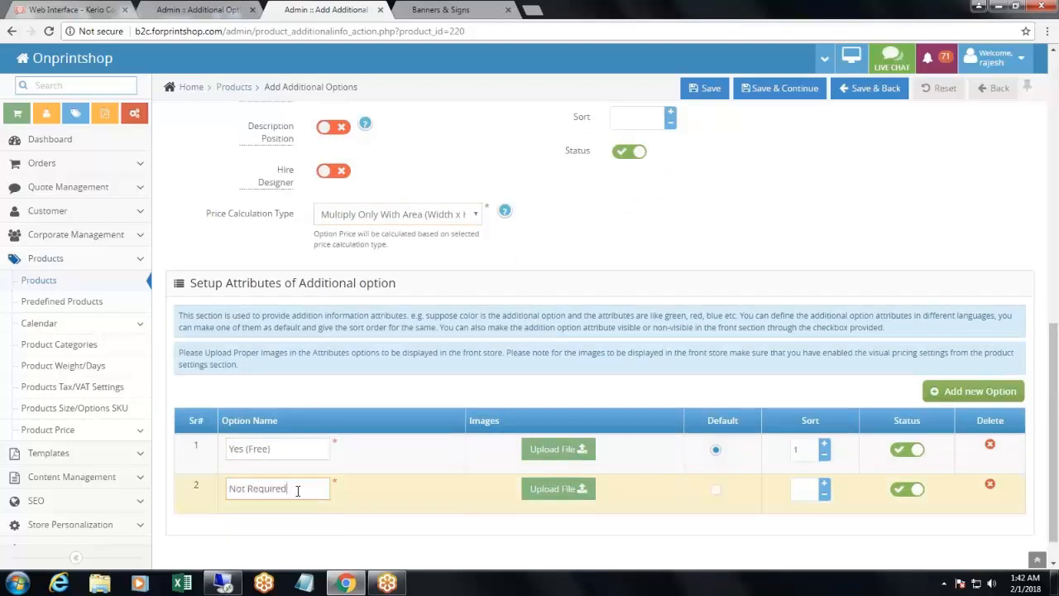
click(870, 88)
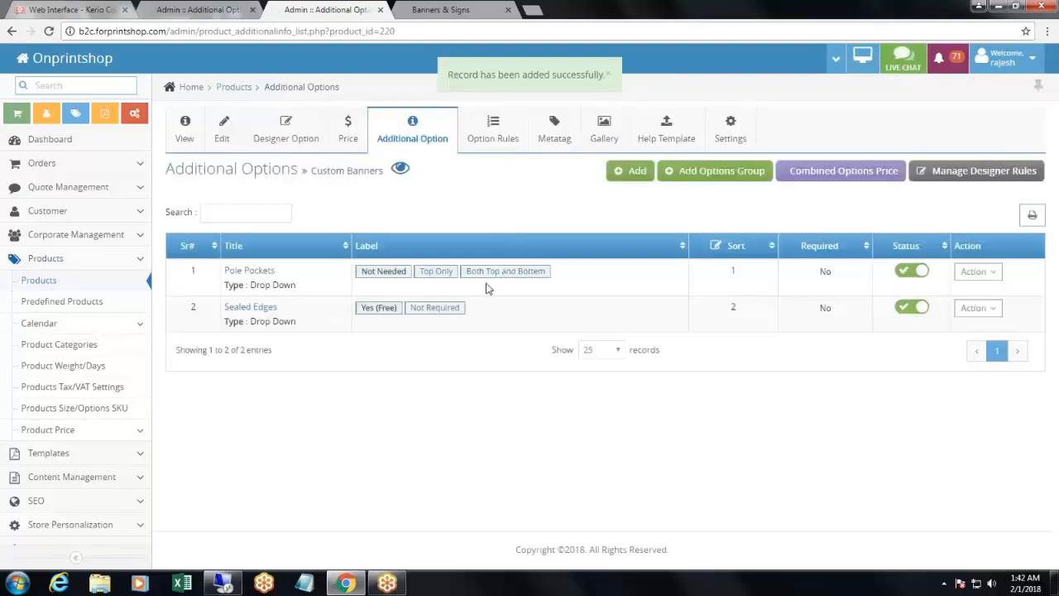
- Create a combined options price group "Pole Pockets and Sealed Edges" from both options, with Pole Pockets as the default option
click(844, 170)
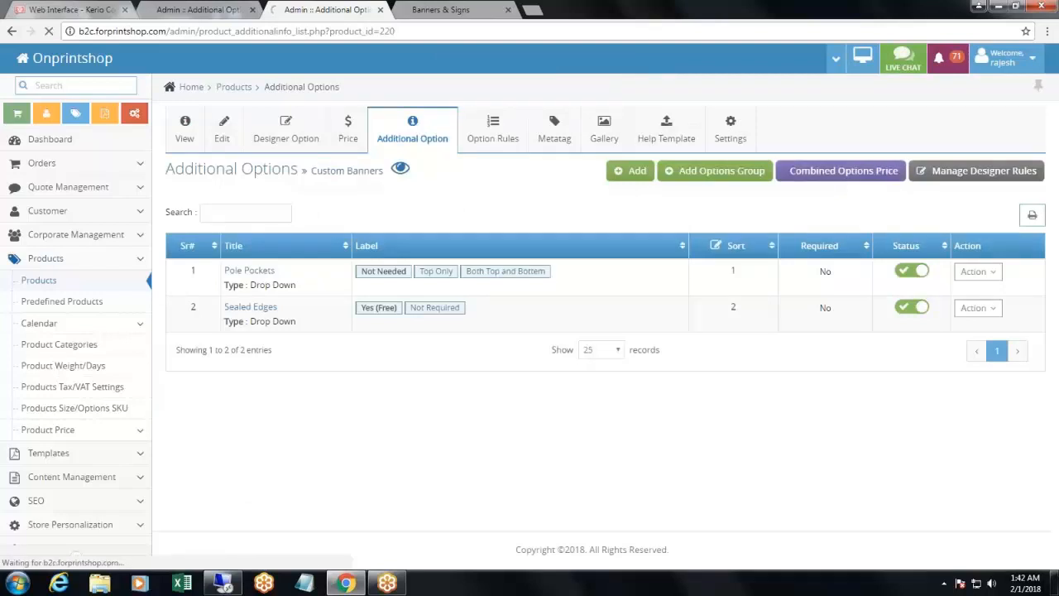
click(362, 275)
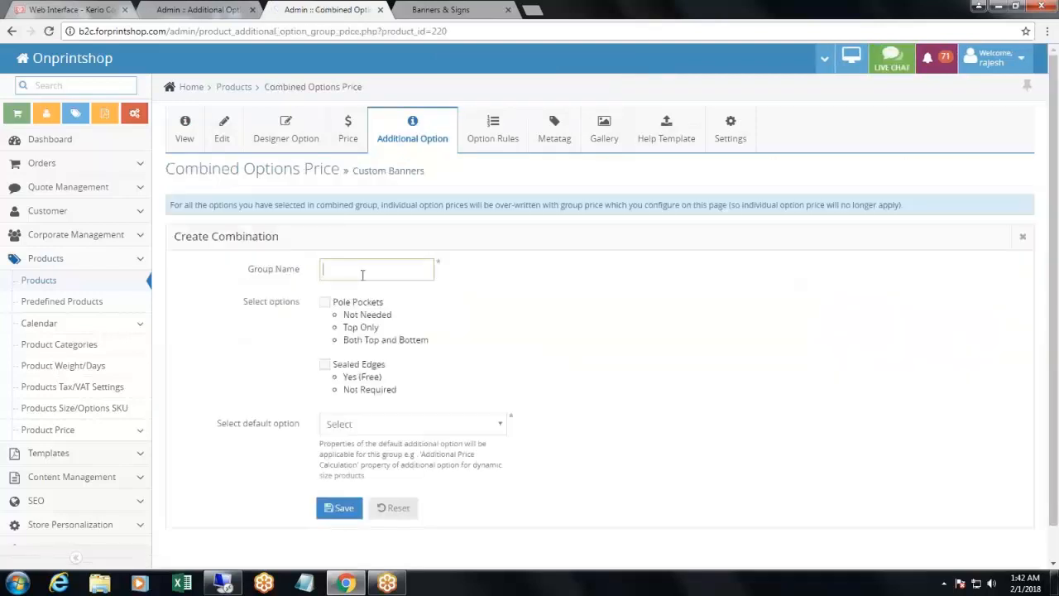
text(Pole Pockets and Sealed Edges)
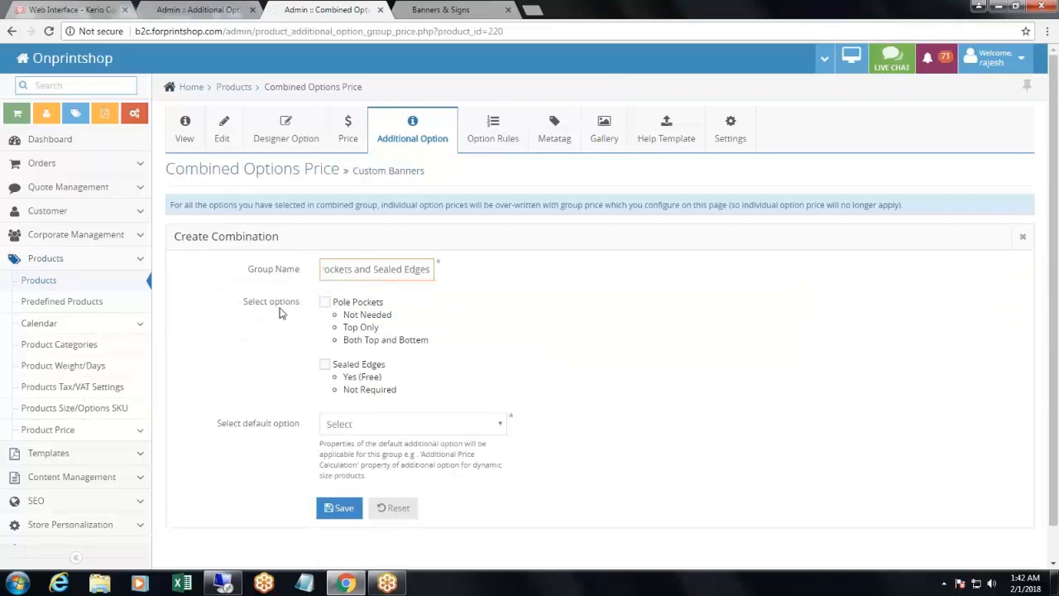
click(325, 303)
click(324, 365)
click(362, 426)
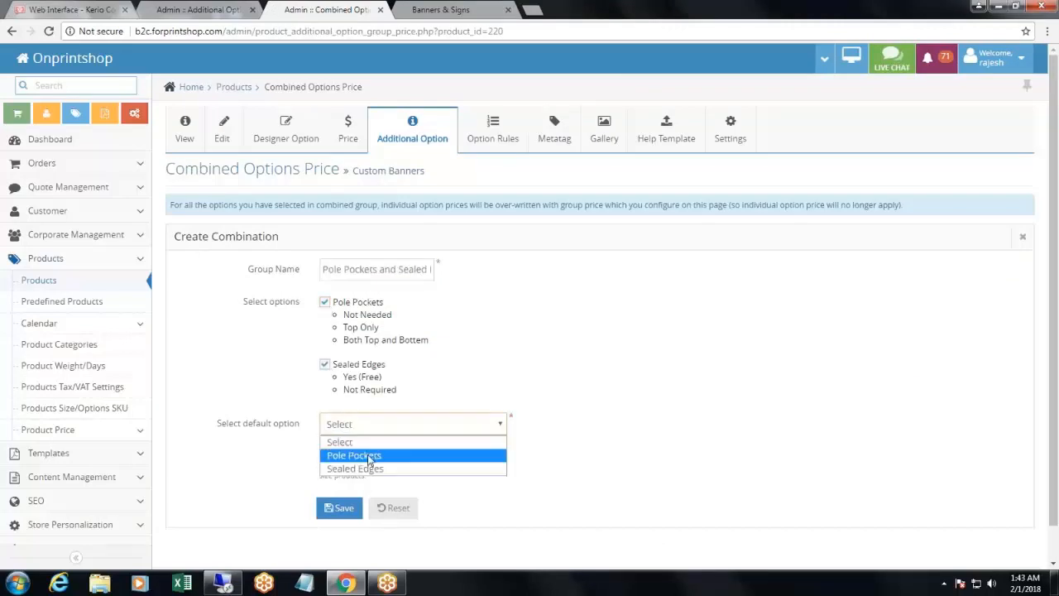
click(369, 457)
click(339, 512)
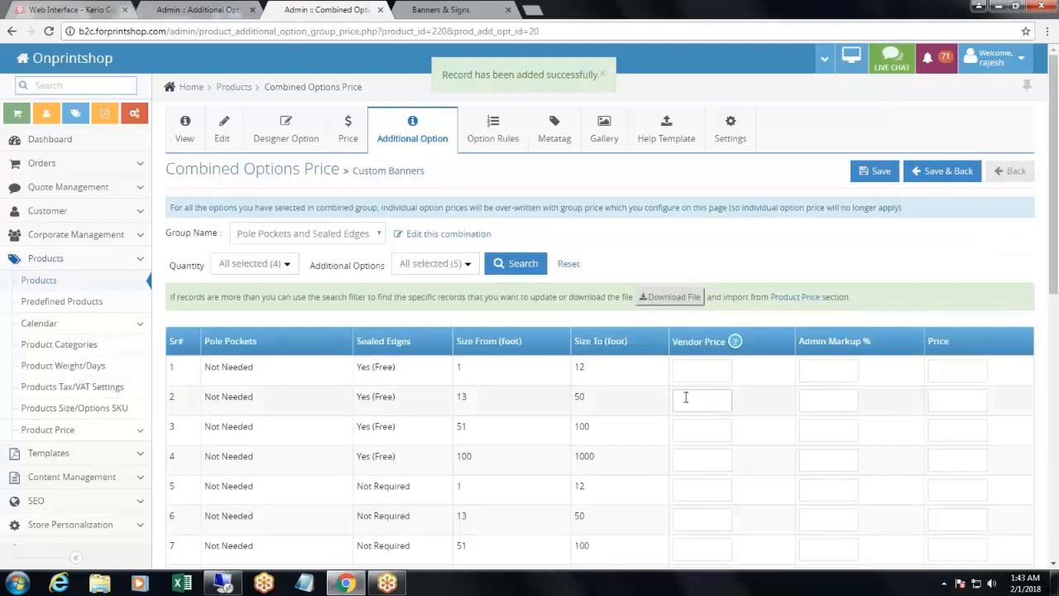
scroll(654, 390, down, 3)
scroll(650, 383, up, 2)
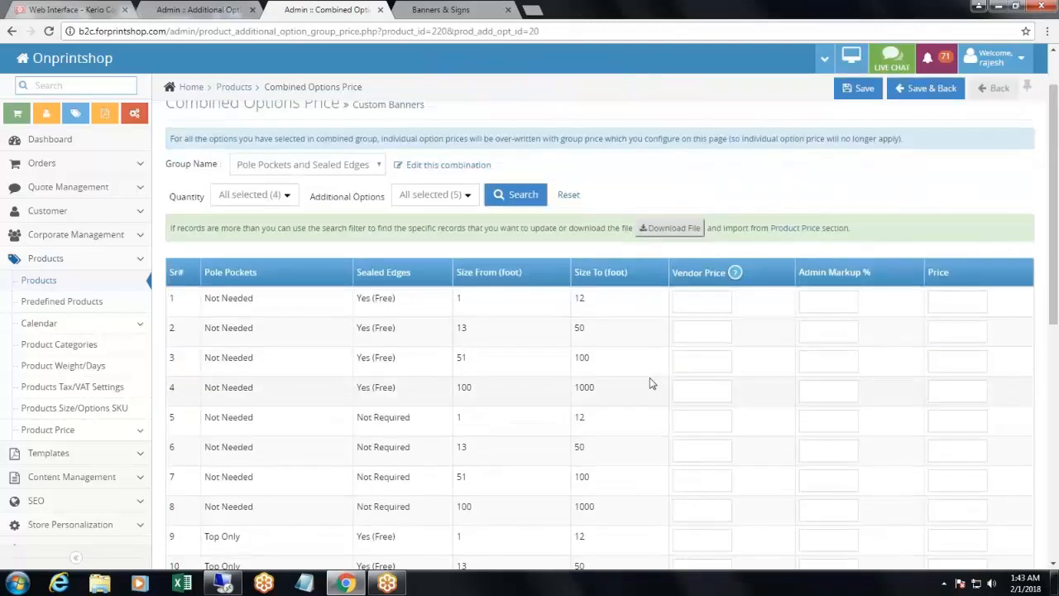
scroll(335, 322, down, 6)
scroll(335, 322, up, 10)
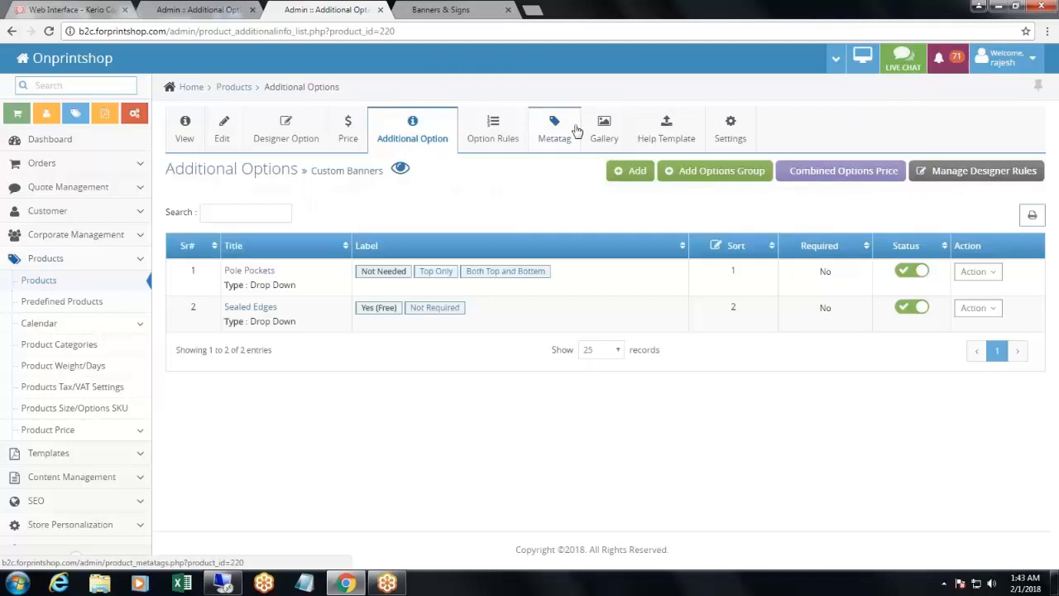
- Set the Scaling Factor to 0.5 in the general settings of the Custom Banners product
click(720, 137)
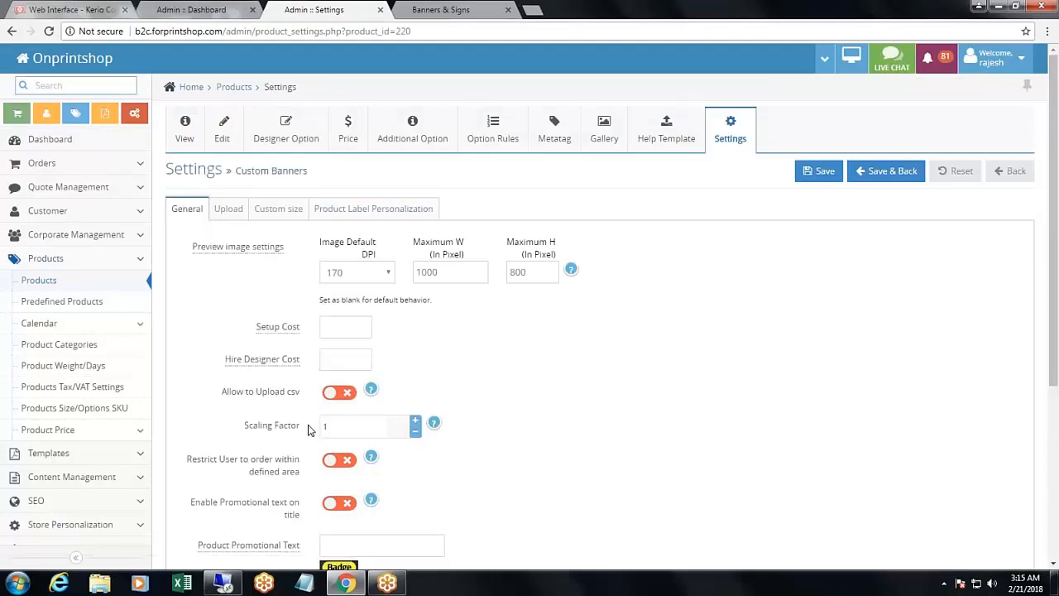
drag(303, 427, 243, 427)
click(341, 424)
double_click(334, 426)
text(.)
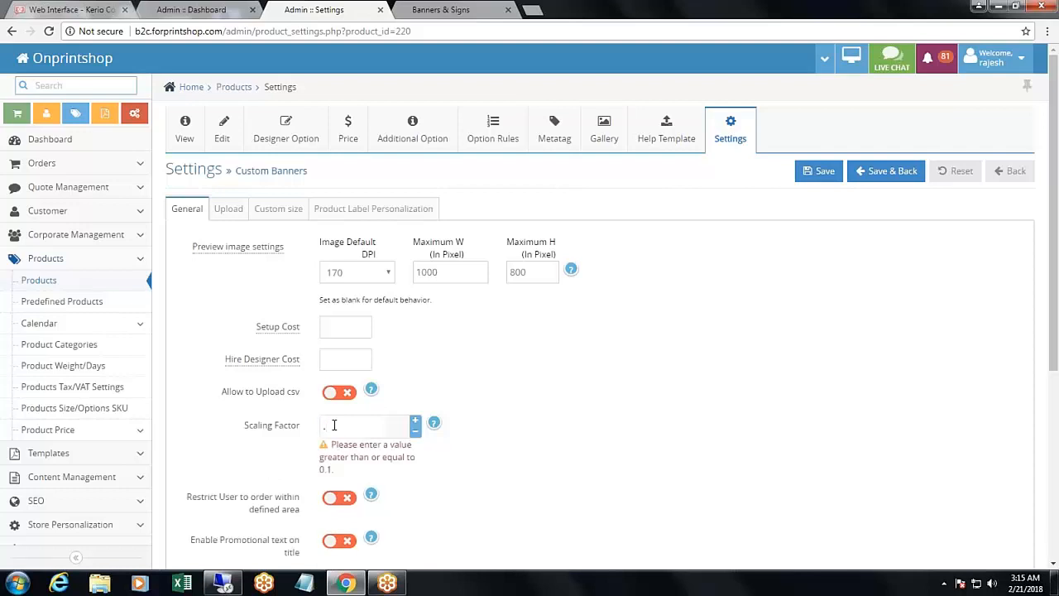
text(0.5)
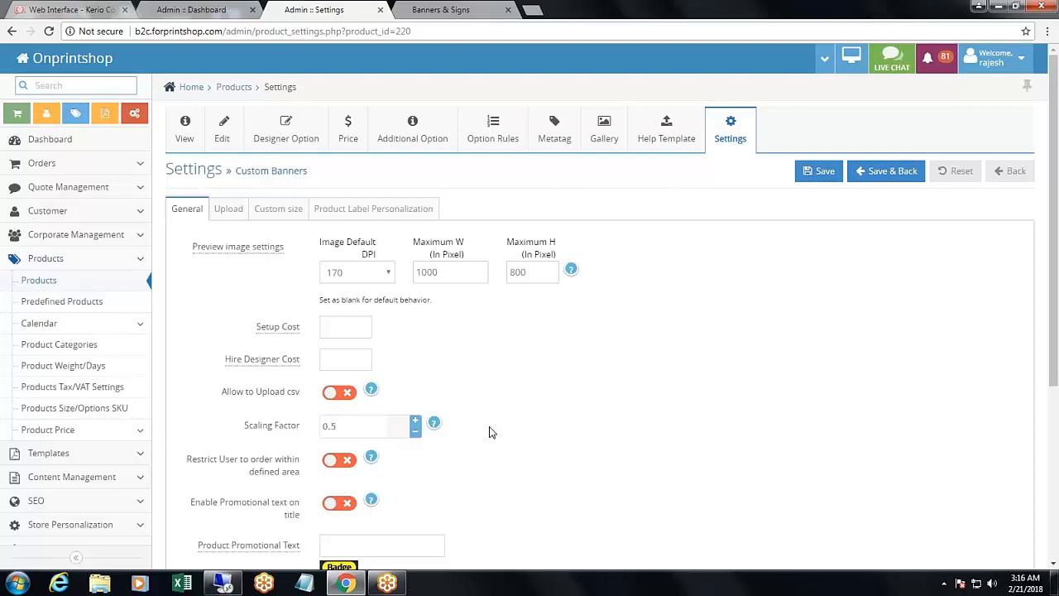
drag(389, 426, 332, 425)
click(523, 383)
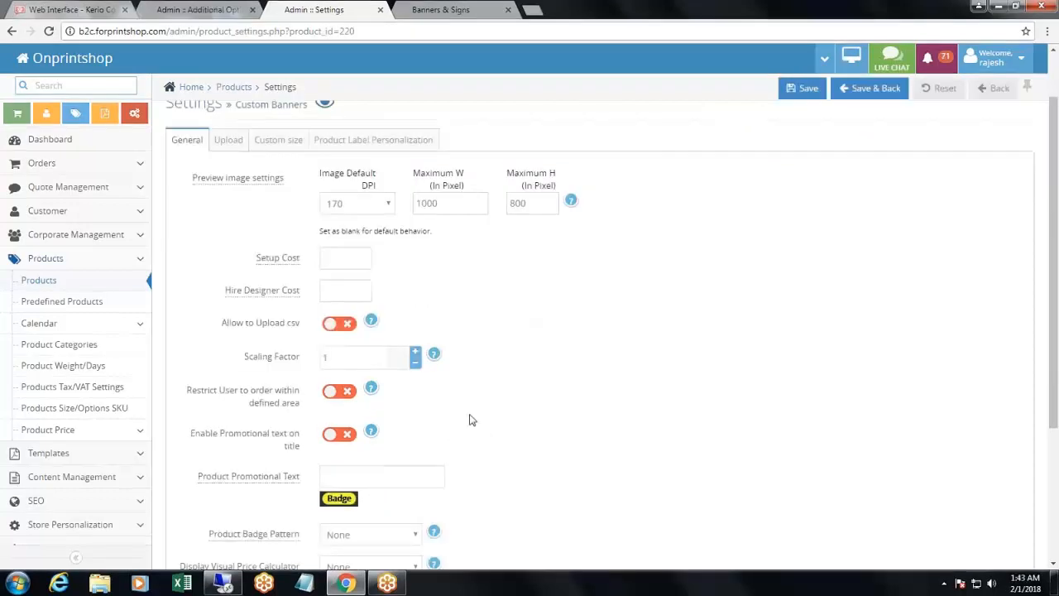
- Open the product's custom size settings and examine the Area Lookup choices and the Custom Size Calculator Help field
click(276, 142)
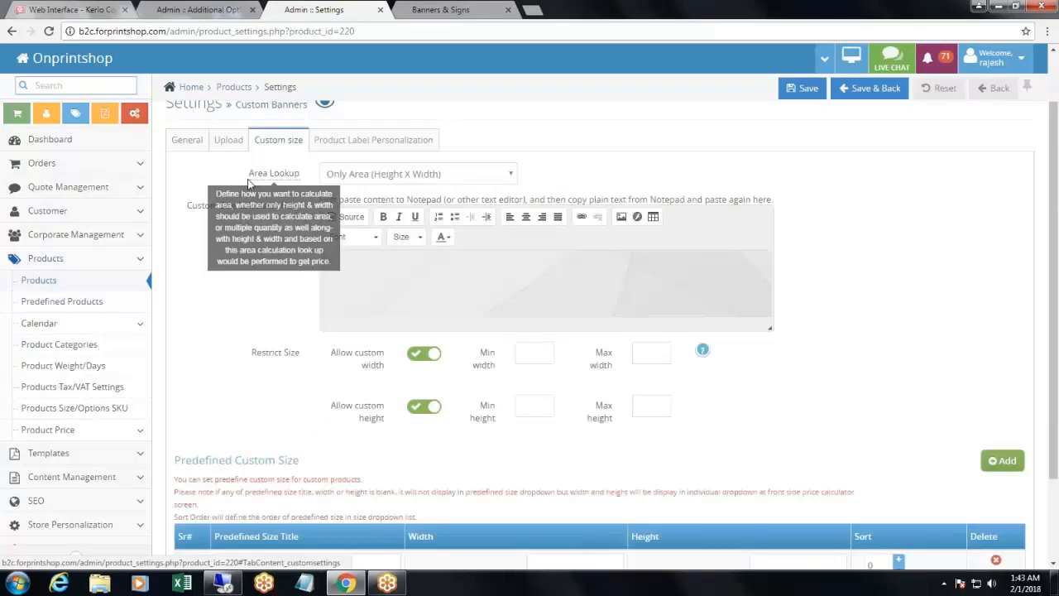
double_click(263, 177)
drag(262, 182, 299, 184)
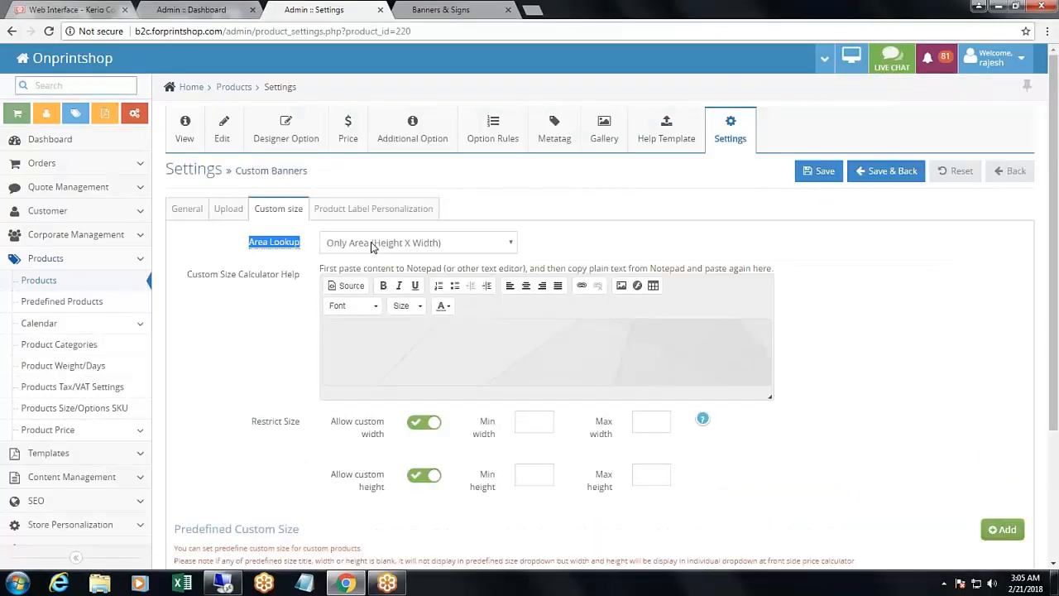
click(372, 245)
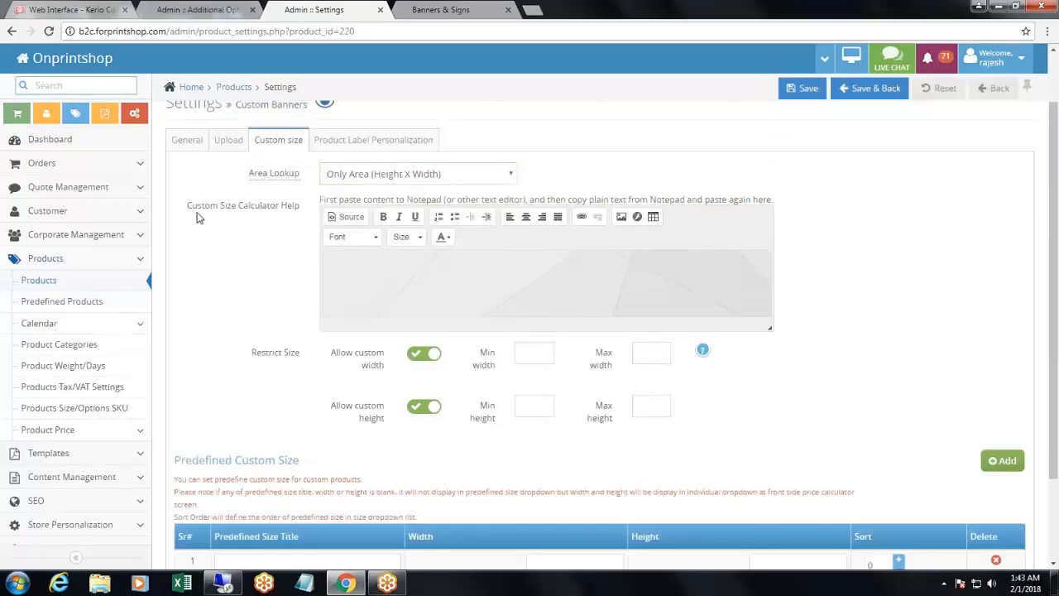
drag(211, 207, 295, 213)
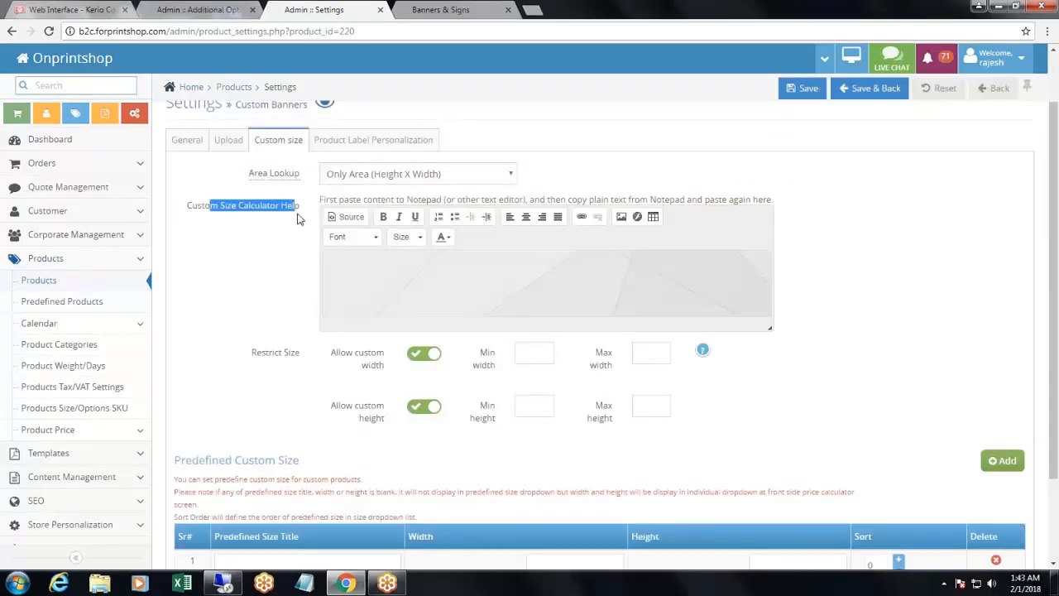
click(233, 280)
- Examine the Restrict Size settings for custom width and height, including their minimum and maximum fields
scroll(233, 280, down, 2)
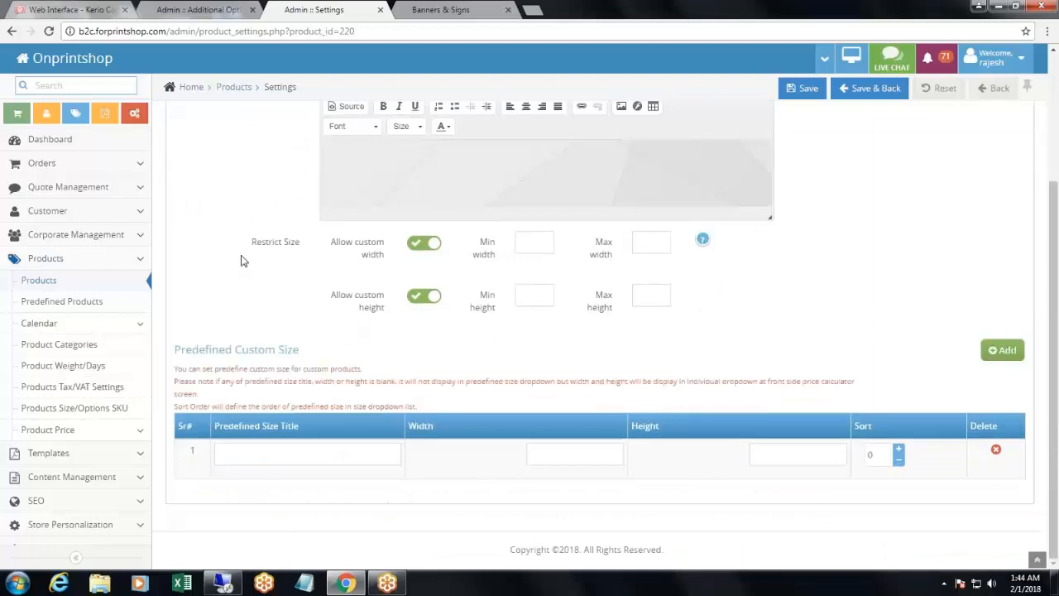
drag(246, 244, 312, 253)
drag(332, 247, 389, 262)
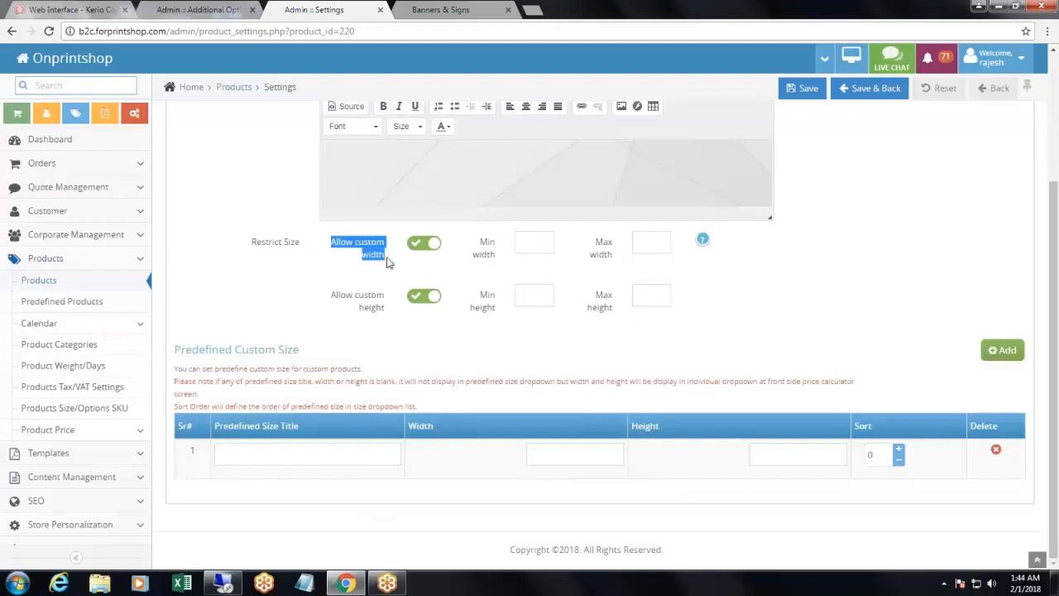
click(532, 245)
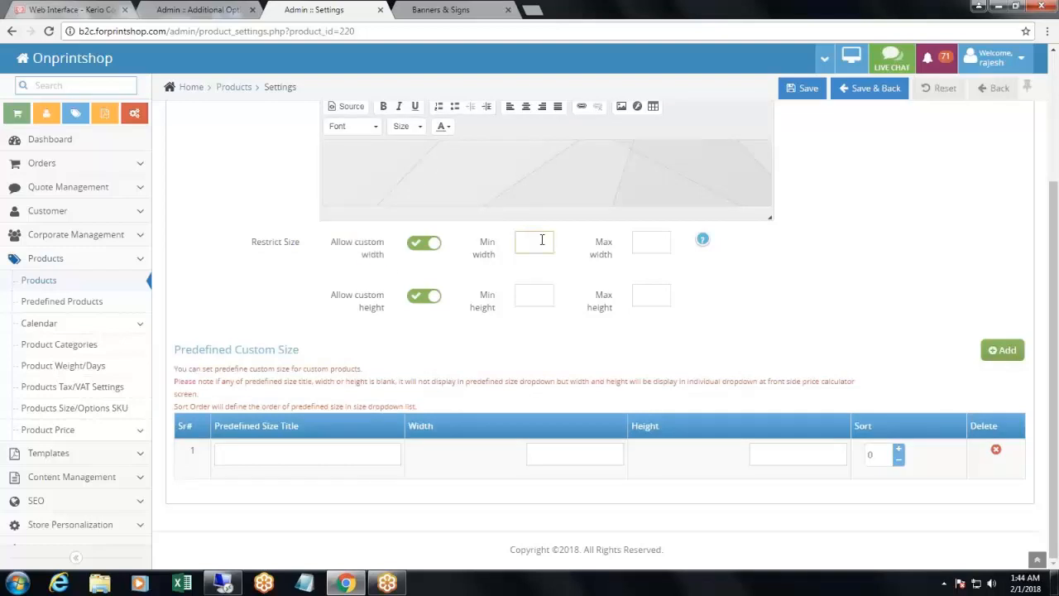
drag(480, 243, 501, 267)
drag(591, 240, 631, 260)
click(632, 261)
drag(319, 303, 390, 315)
drag(480, 292, 497, 311)
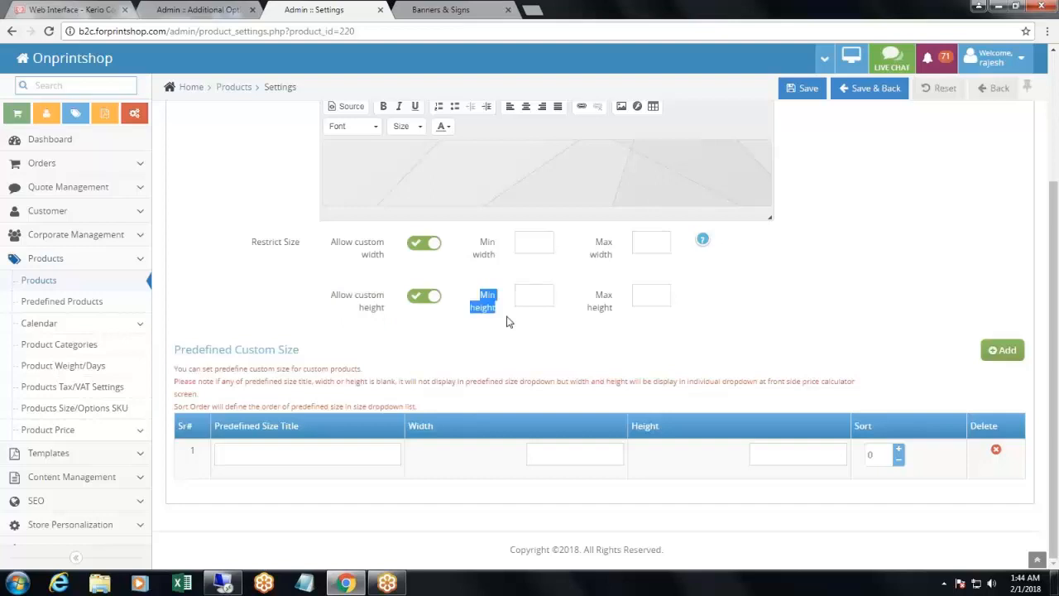
drag(585, 293, 626, 324)
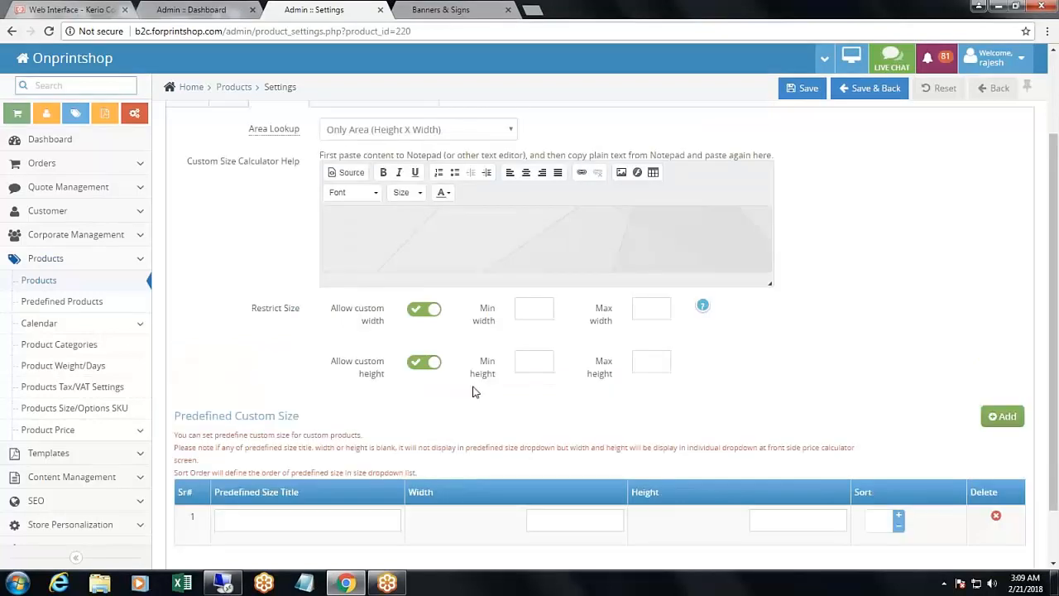
- Restrict the custom width to a minimum of 10 and maximum of 50, and the height to 5 and 60
click(524, 309)
text(10)
key(Tab)
text(50)
key(Tab)
text(5)
click(652, 361)
text(6)
text(0)
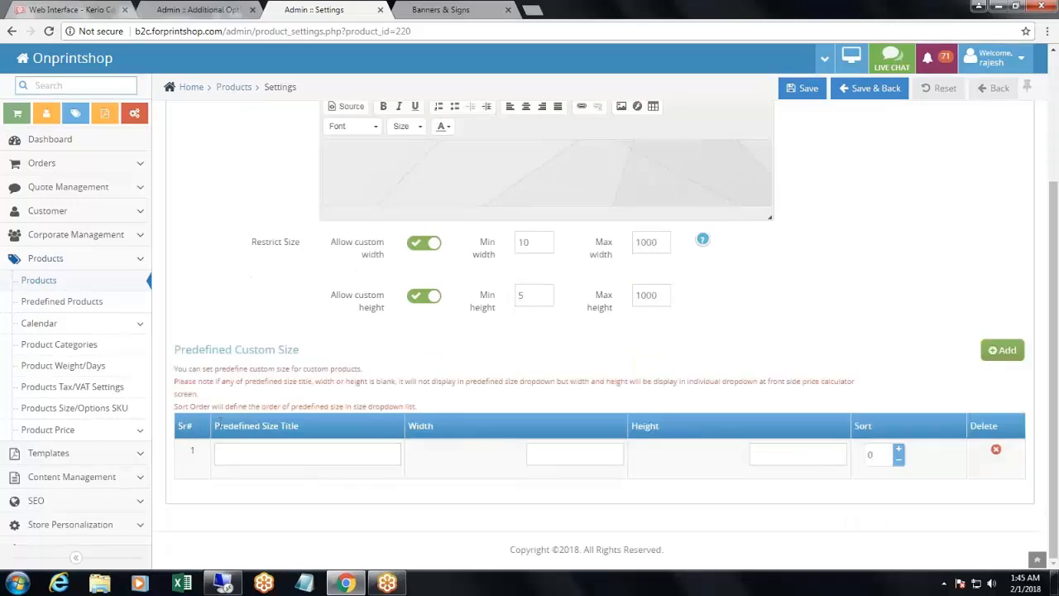
- Define a predefined custom size titled "Banner 25 X 25" with width 25, height 25 and sort order 1, and save the settings
drag(215, 425, 337, 426)
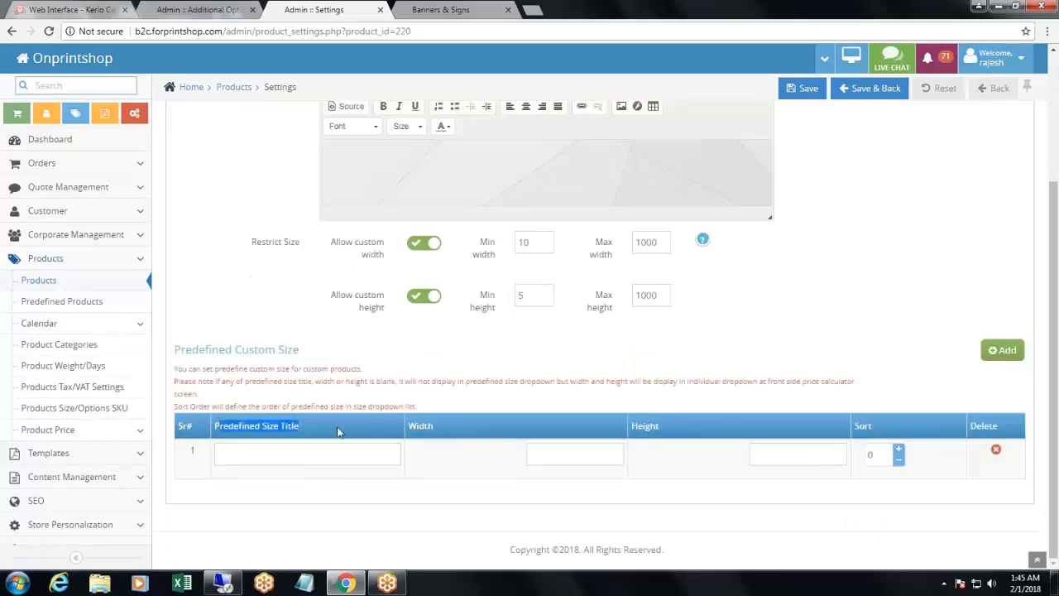
click(360, 451)
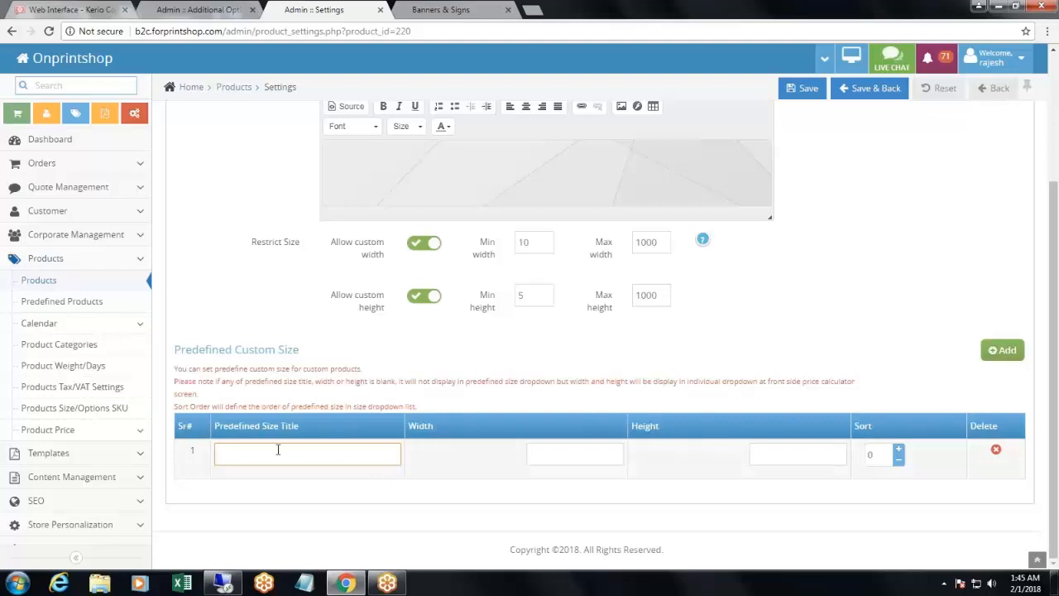
text(Banner 25 X 25)
click(567, 457)
text(25)
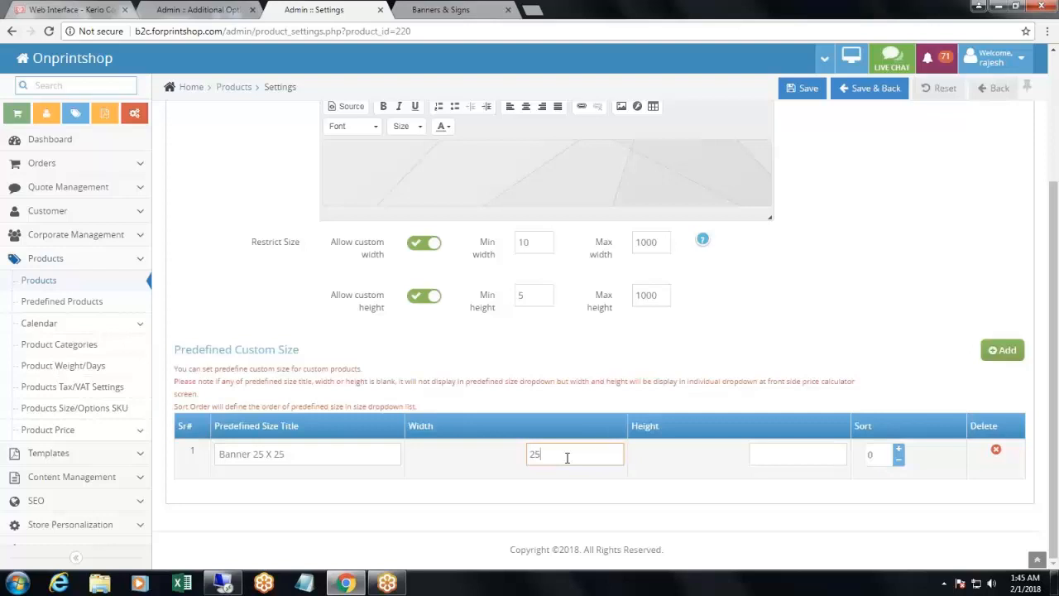
click(801, 455)
text(25)
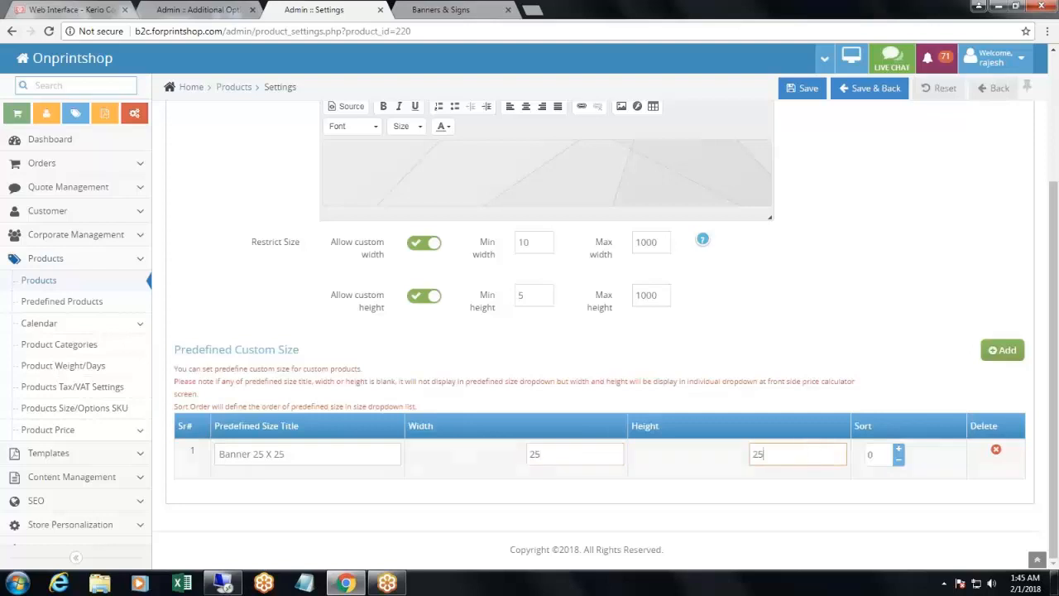
click(898, 449)
click(803, 88)
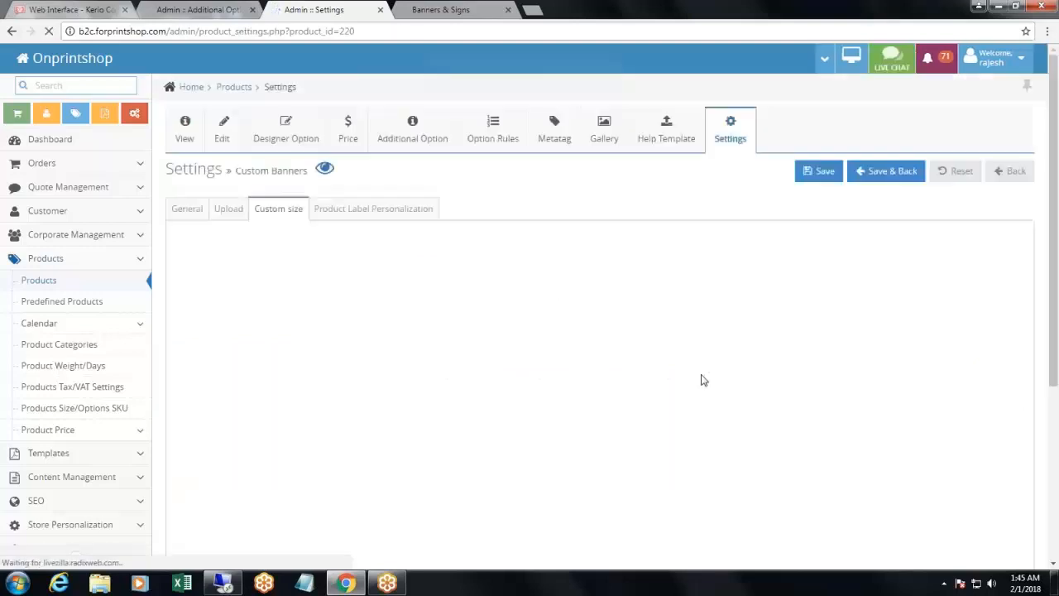
scroll(785, 400, down, 1)
click(1004, 350)
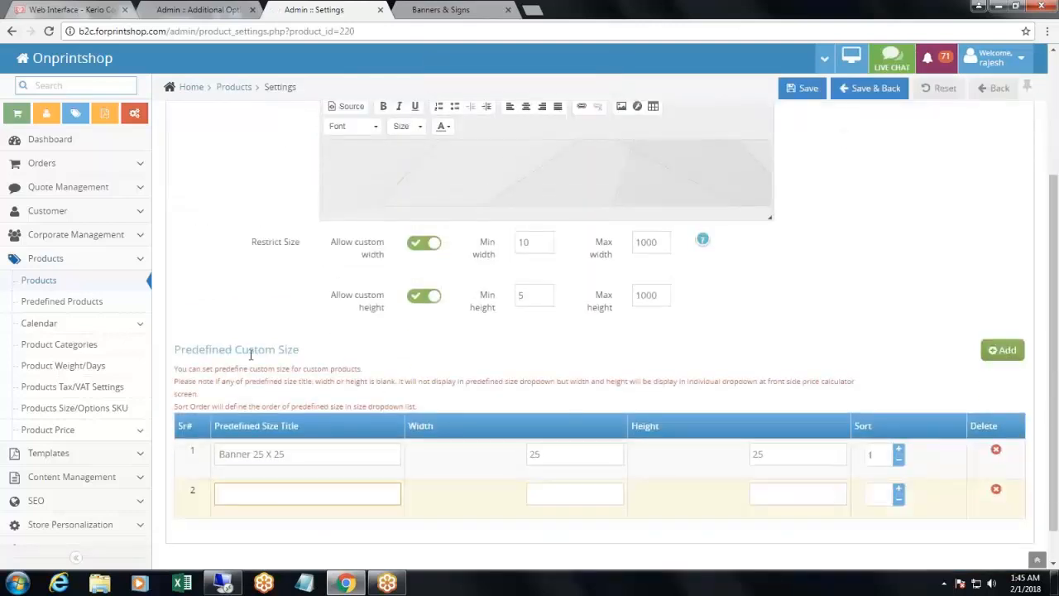
click(995, 489)
- Preview the Custom Banners product on the storefront and set its size to Custom Size
scroll(996, 489, up, 4)
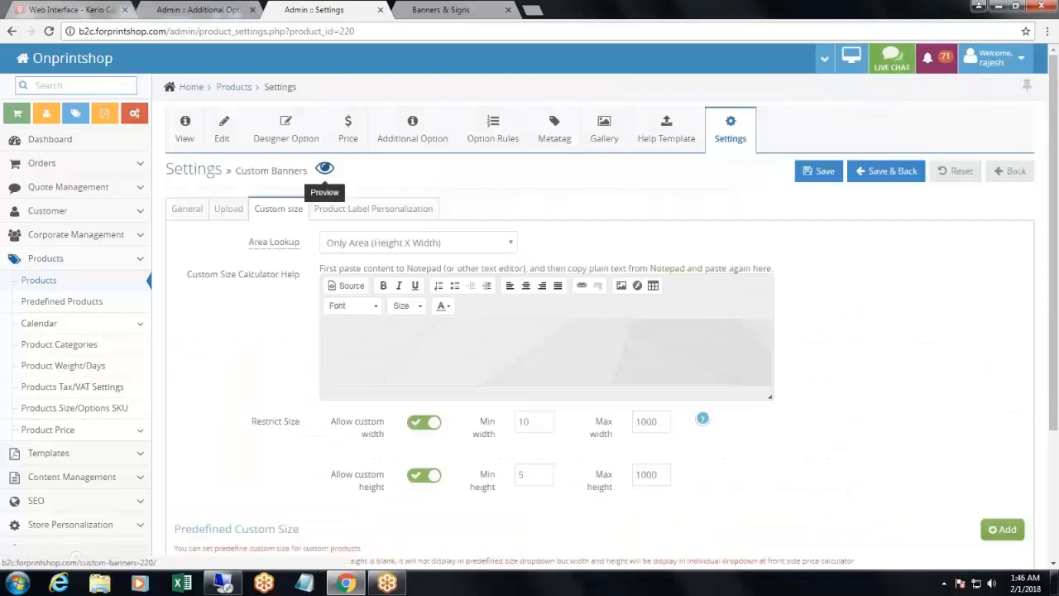
click(325, 168)
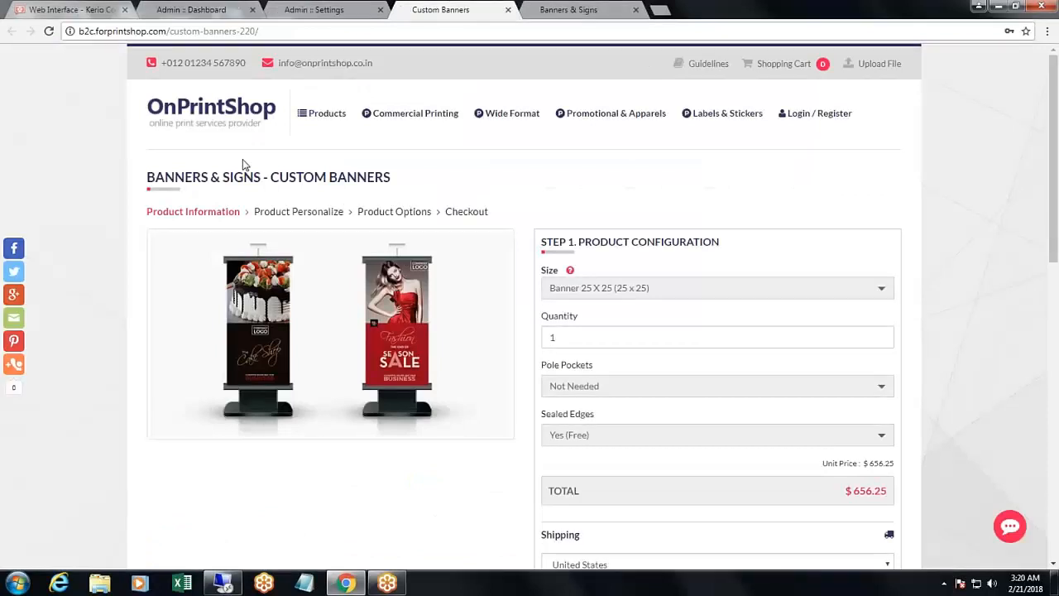
drag(270, 177, 417, 180)
click(417, 180)
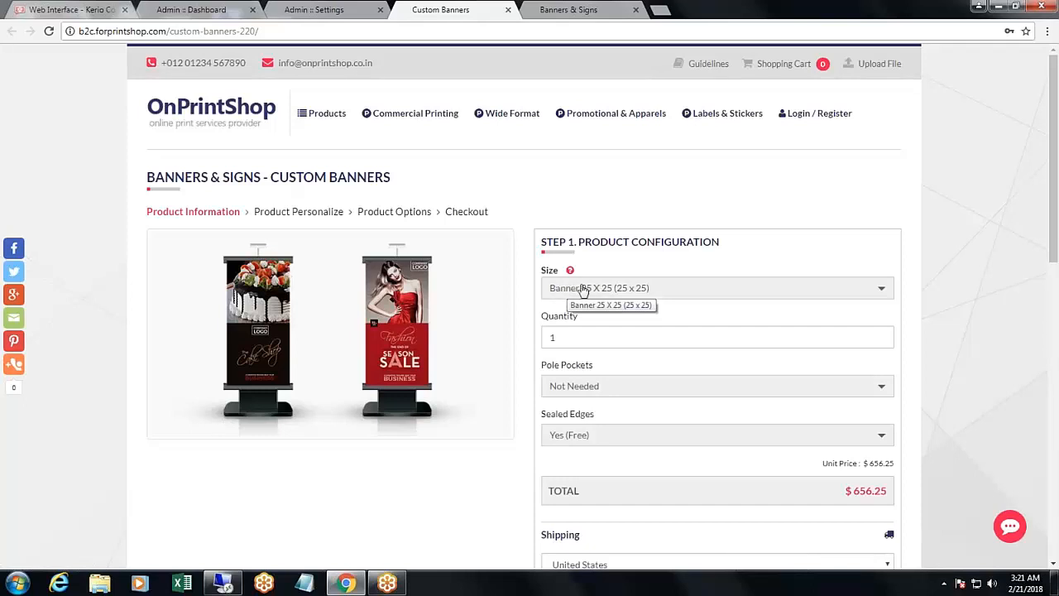
click(595, 290)
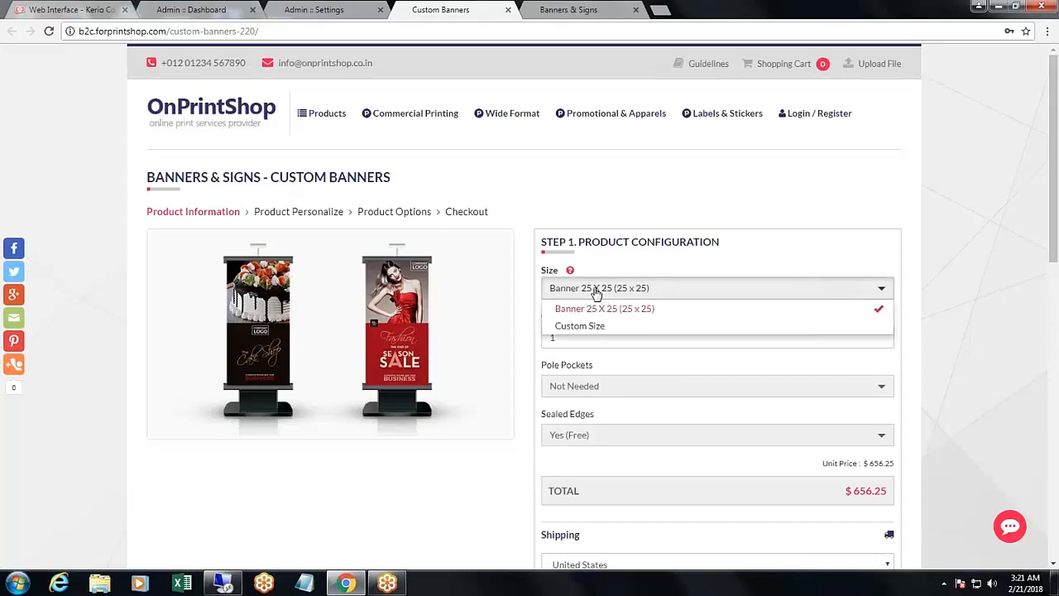
click(584, 326)
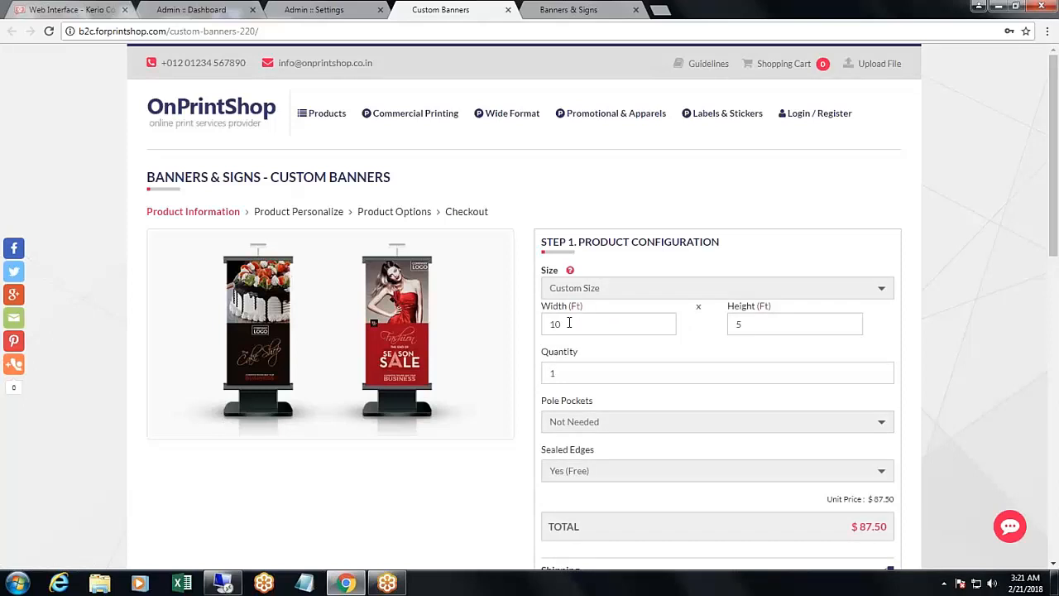
- Return to the product's admin settings and check the custom width and custom height restrictions
click(314, 10)
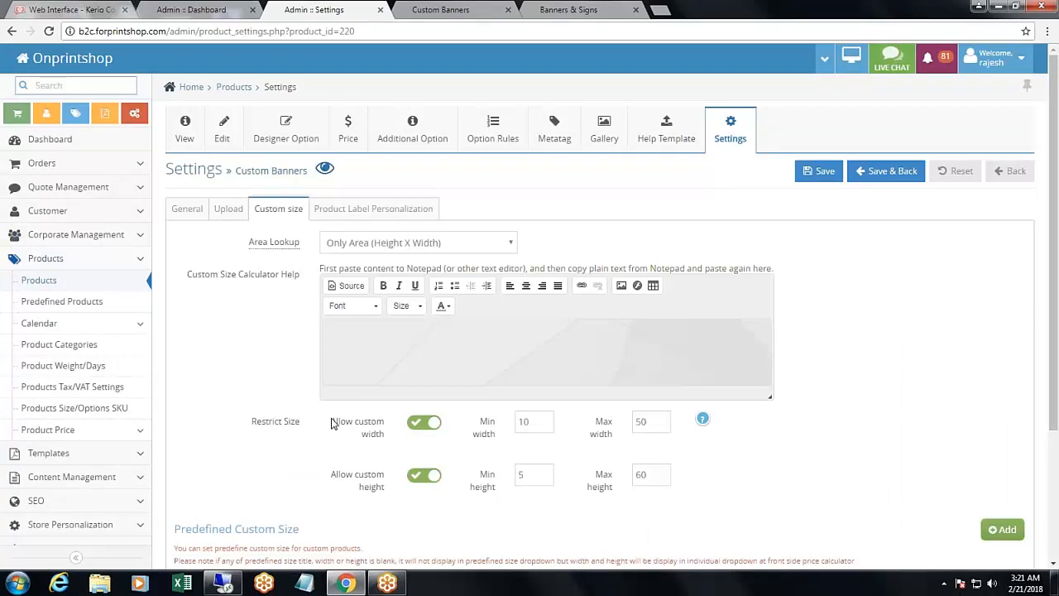
drag(331, 423, 390, 443)
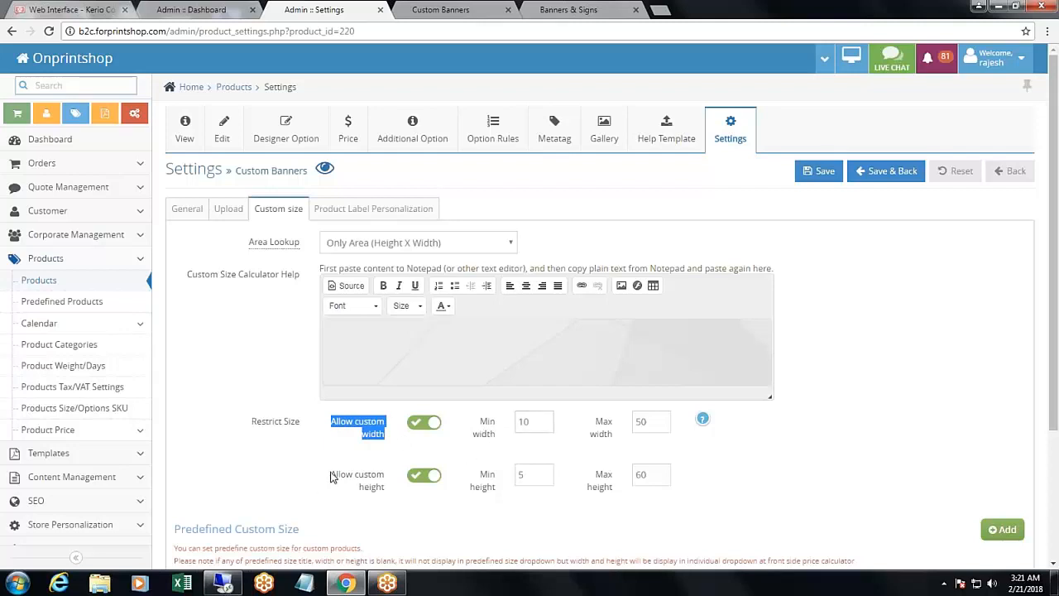
drag(331, 478, 394, 482)
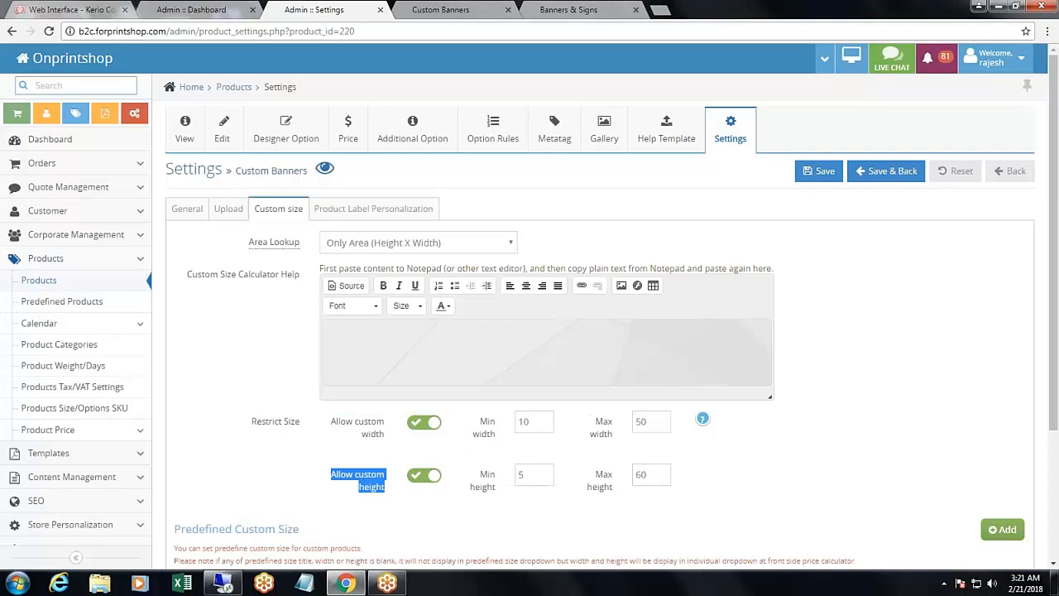
- Try a custom width of 1 ft on the storefront product page to test the width limit
click(452, 12)
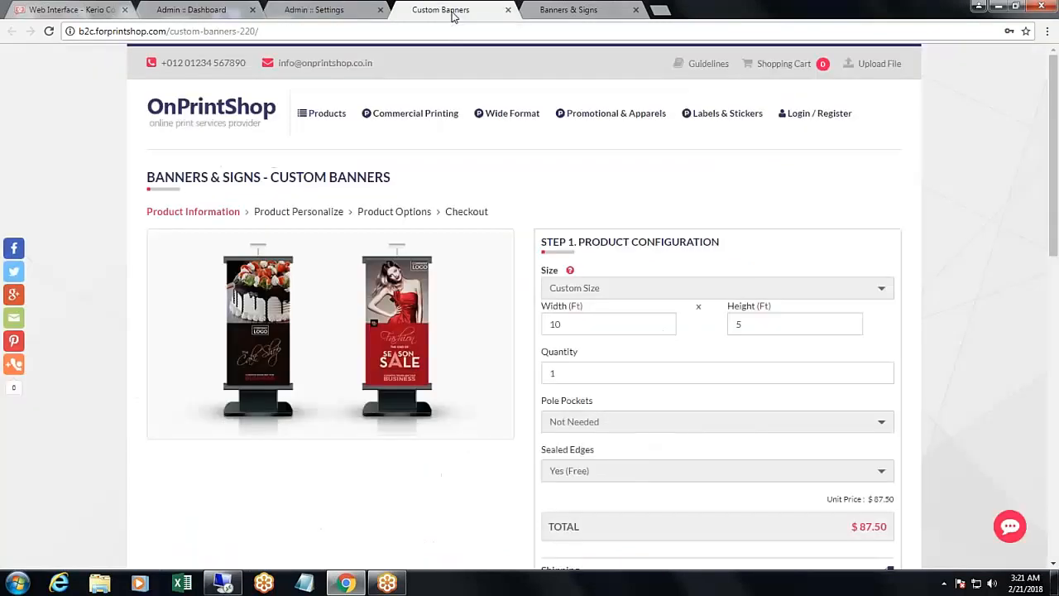
click(579, 324)
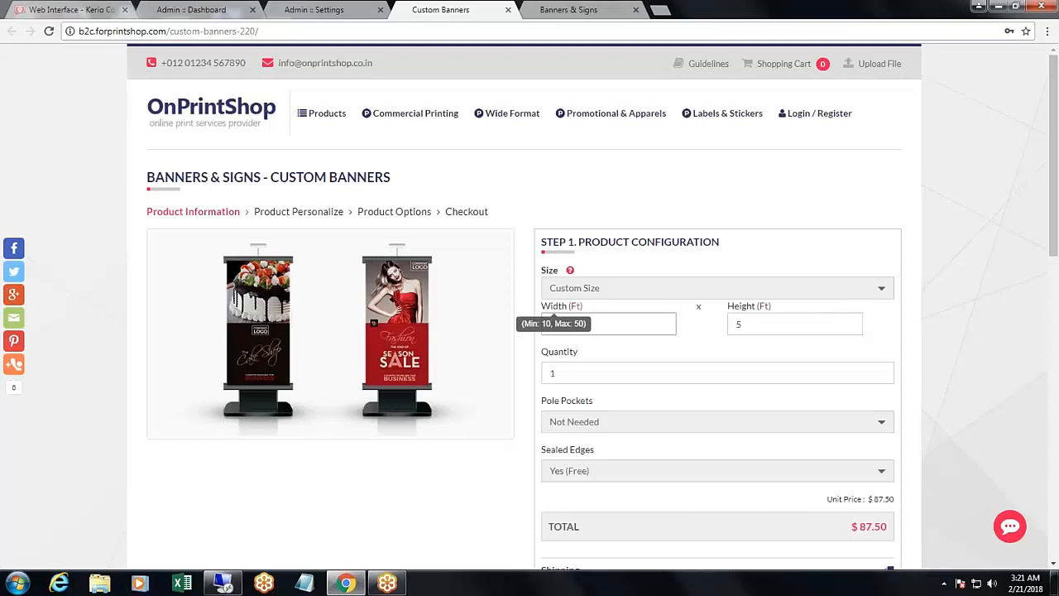
drag(601, 325, 509, 317)
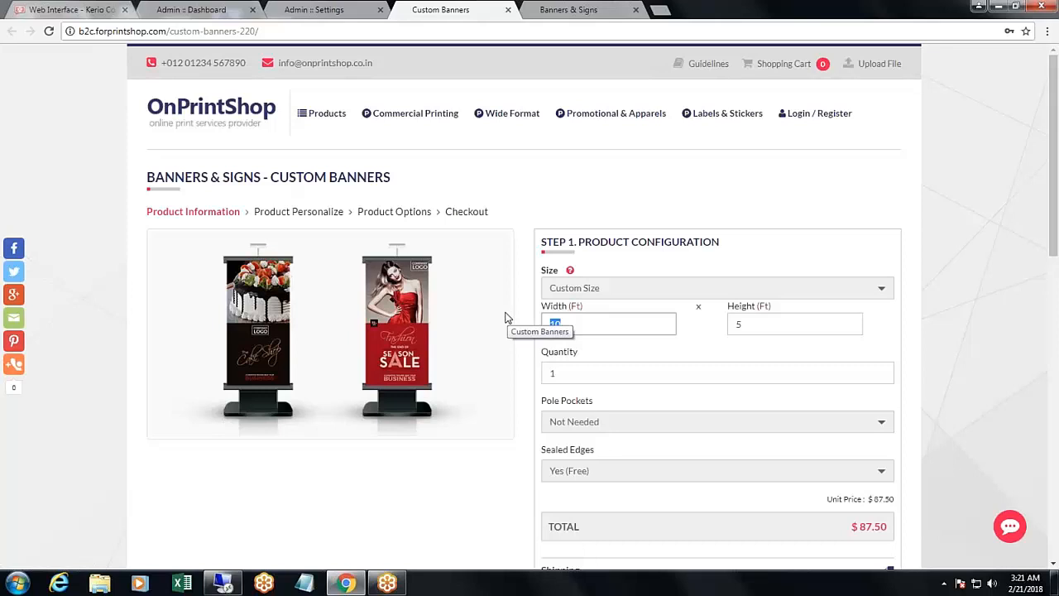
text(1)
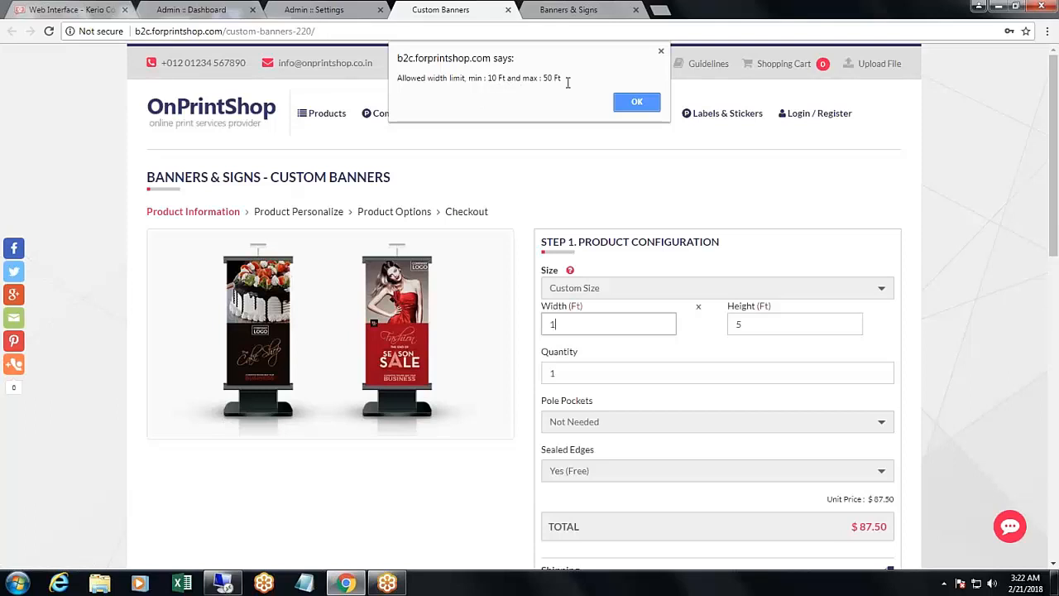
click(636, 101)
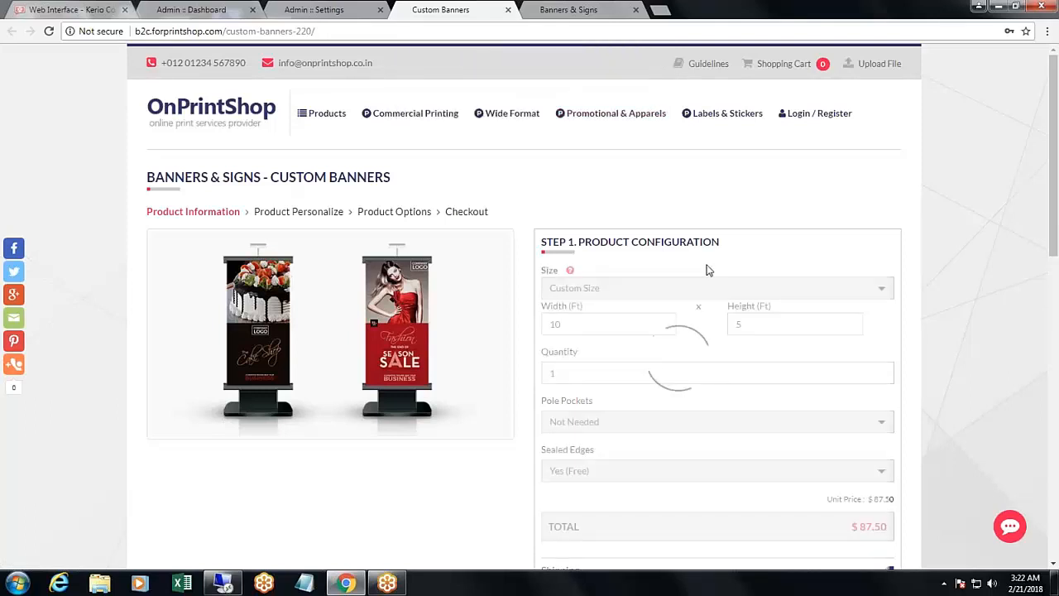
- Try a custom height of 65 ft on the product page to test the height limit
drag(766, 324, 704, 331)
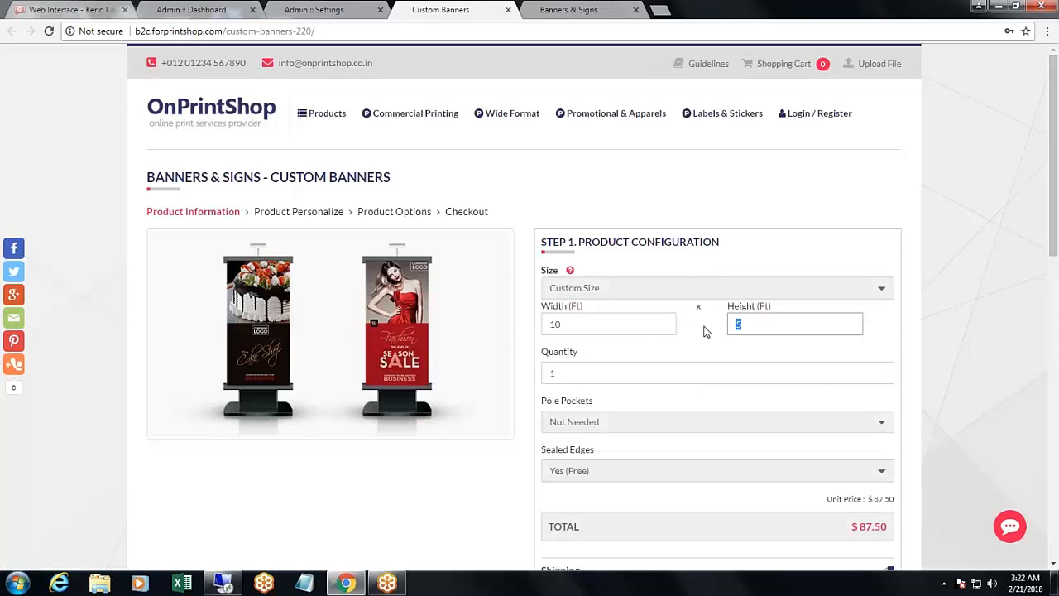
key(BackSpace)
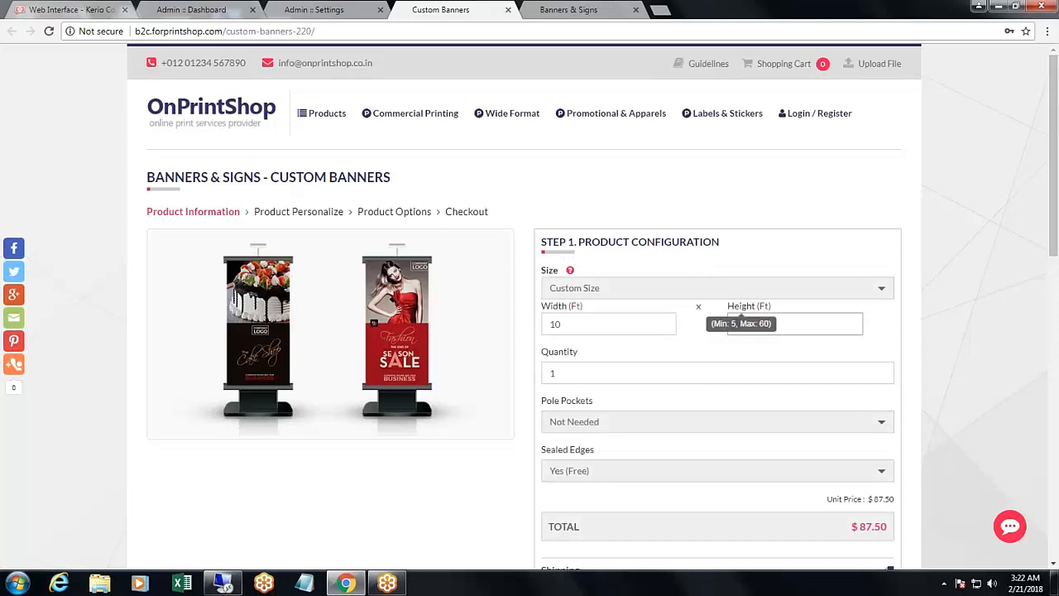
key(ctrl+z)
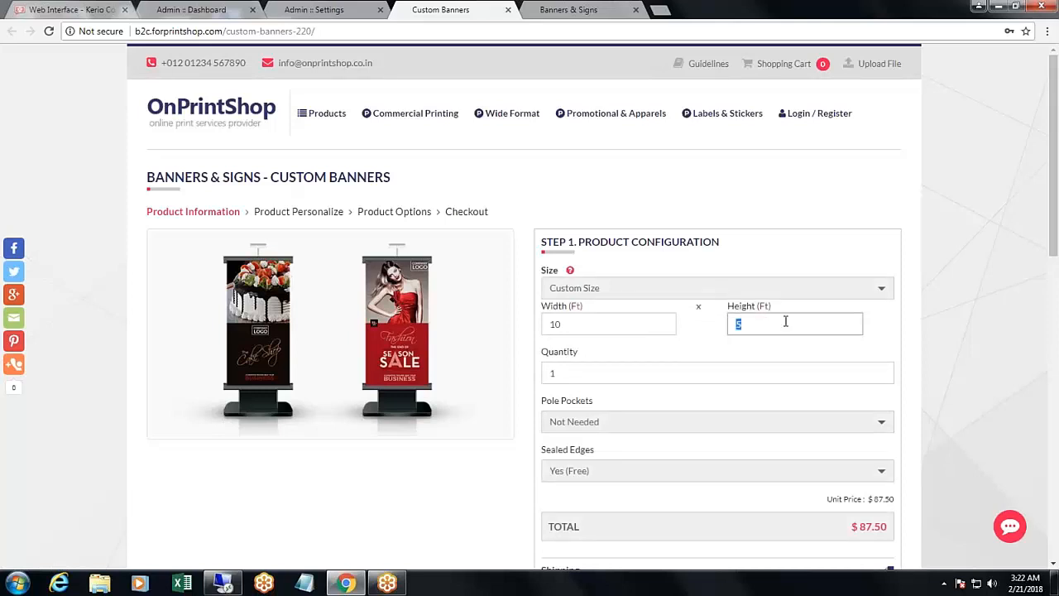
text(65)
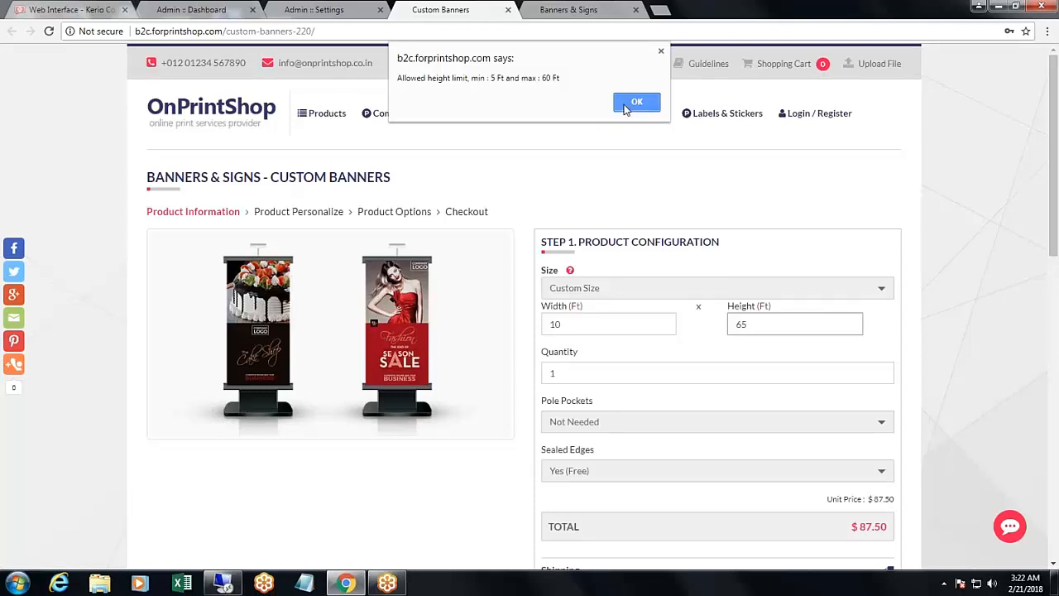
click(636, 102)
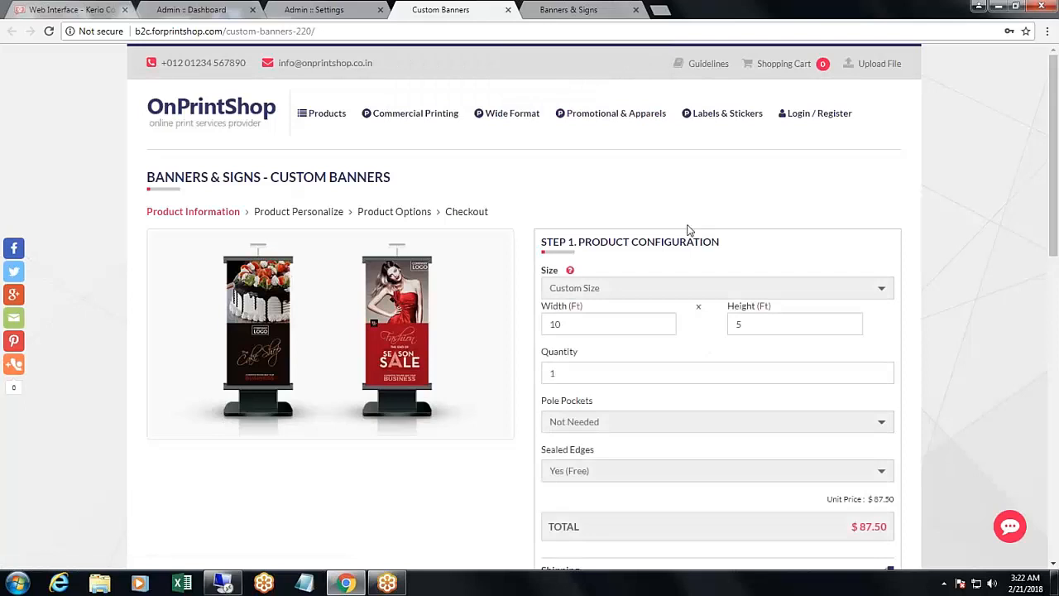
- Keep Custom Size selected for the banner and open the product in the Custom Design editor
scroll(662, 174, down, 2)
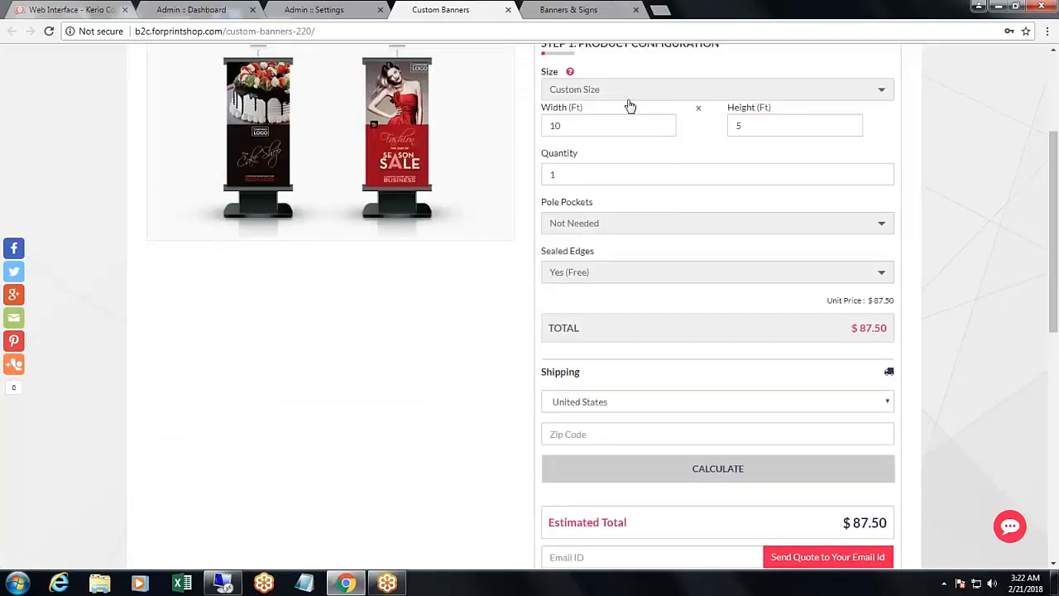
click(619, 91)
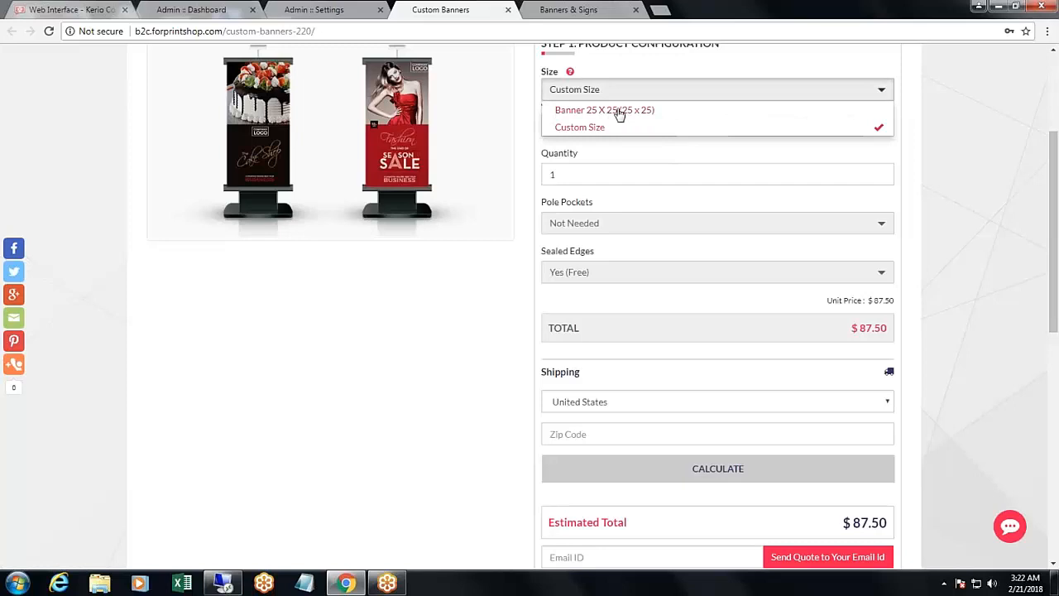
click(593, 128)
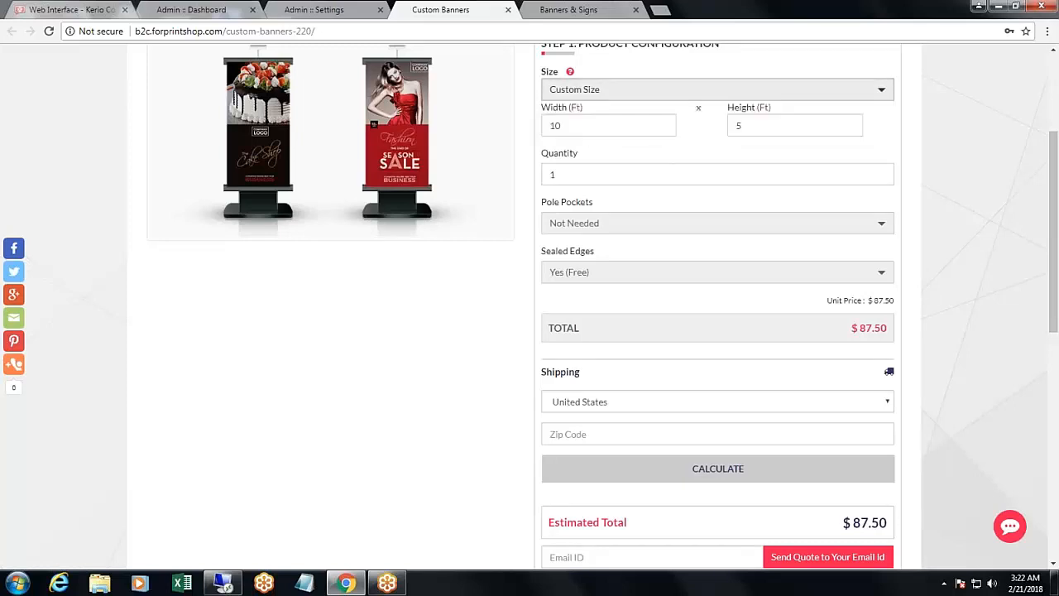
double_click(582, 181)
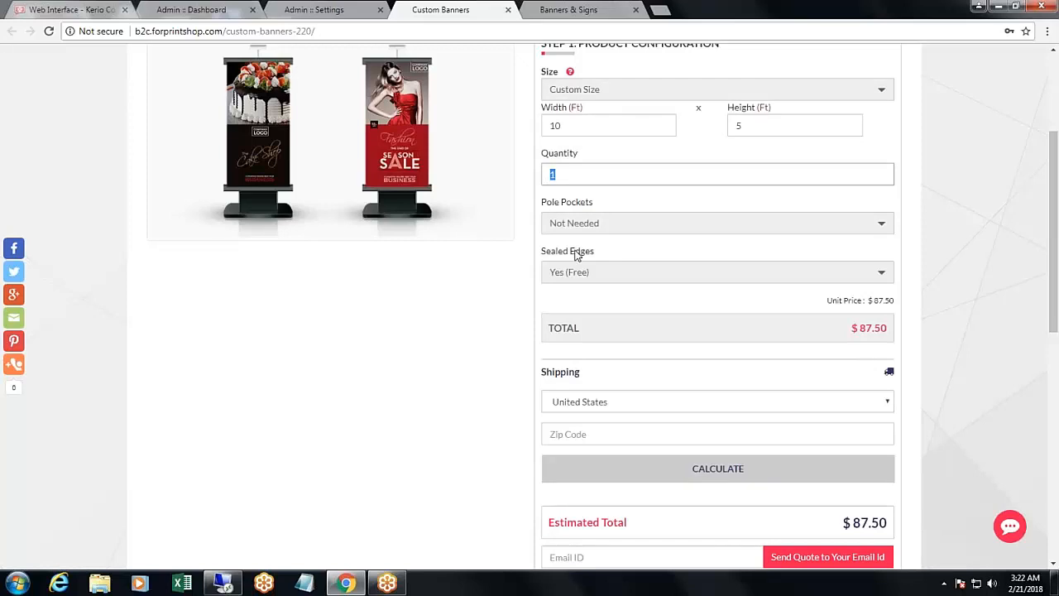
scroll(584, 306, down, 3)
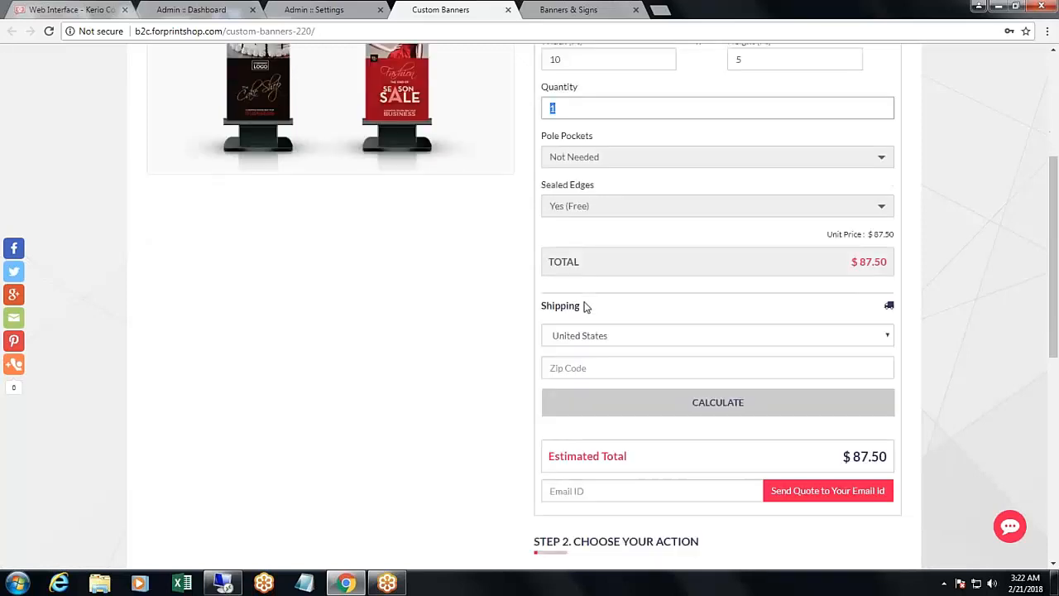
scroll(585, 266, down, 2)
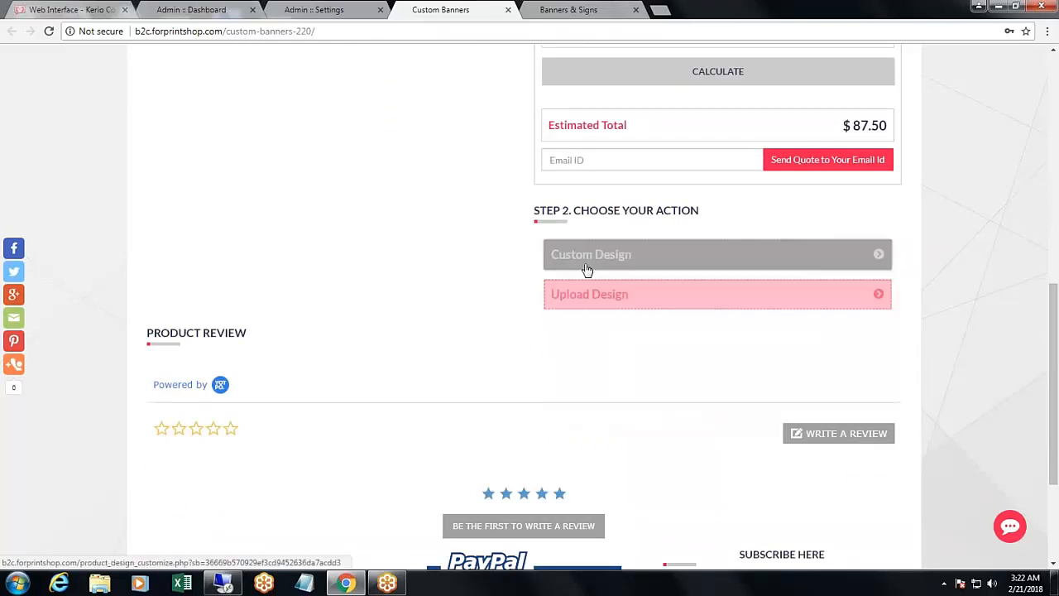
click(585, 259)
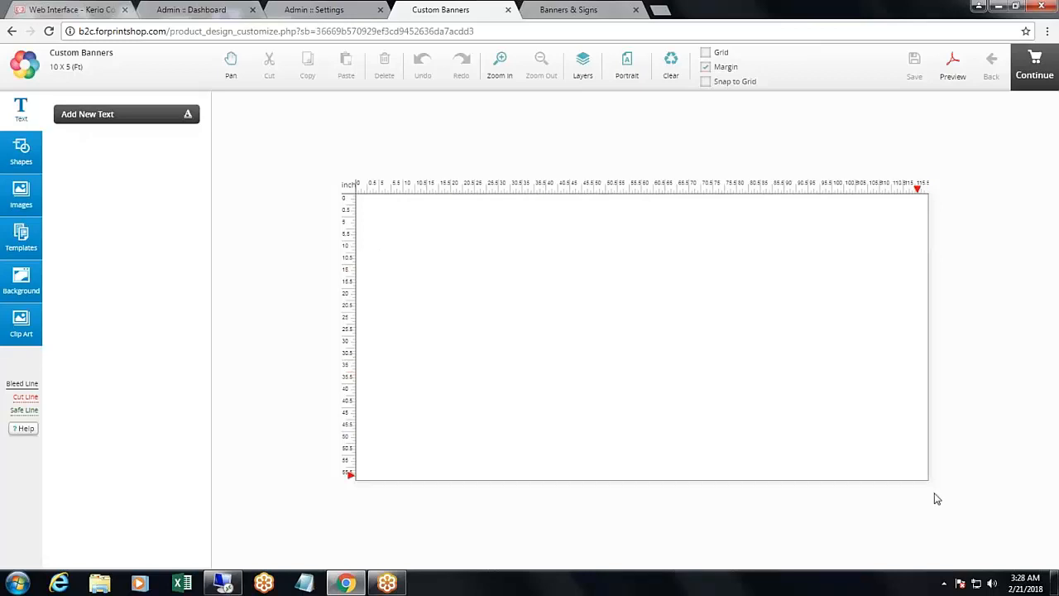
- Go back to the Custom Banners product page and review its configuration, estimated total and design actions
click(11, 32)
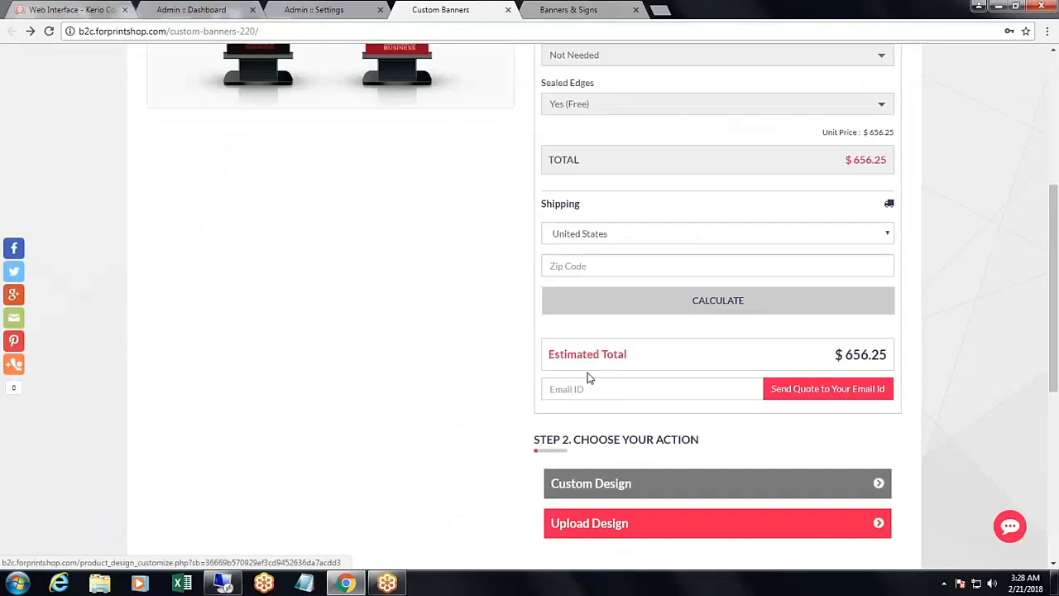
scroll(513, 299, up, 3)
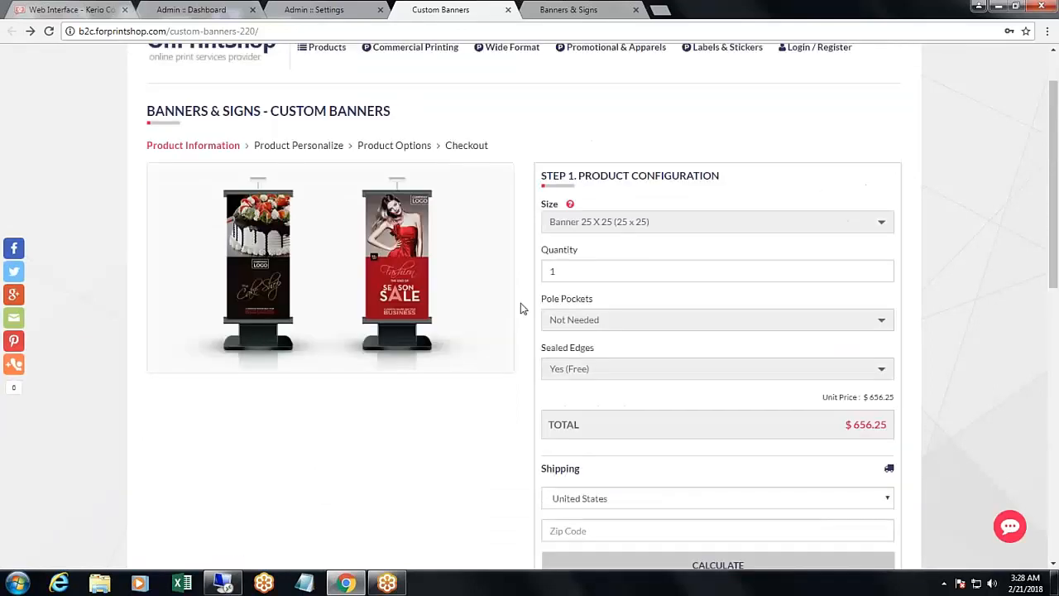
scroll(521, 308, down, 5)
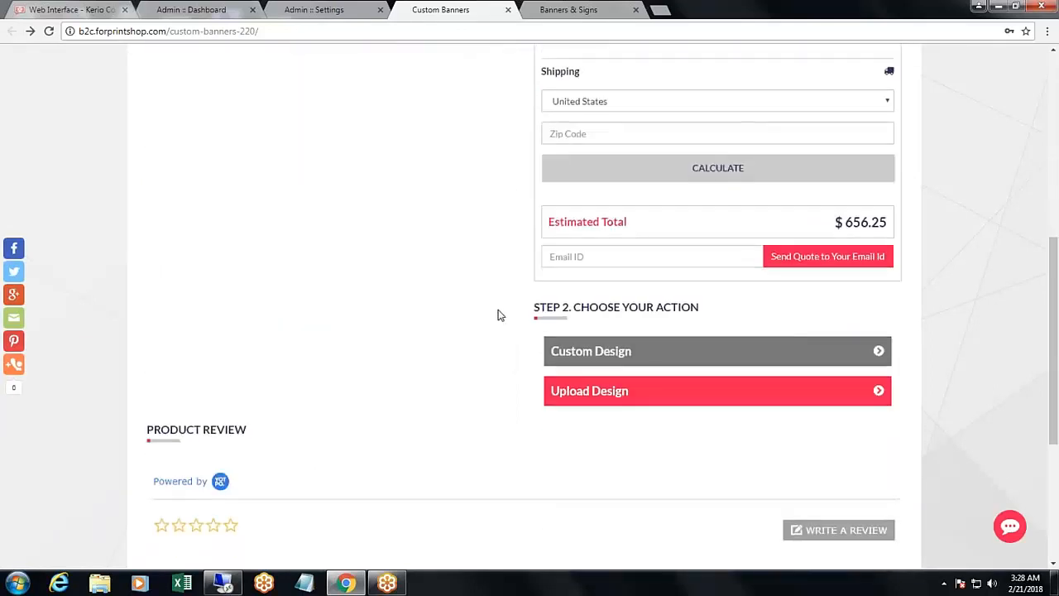
scroll(499, 315, down, 1)
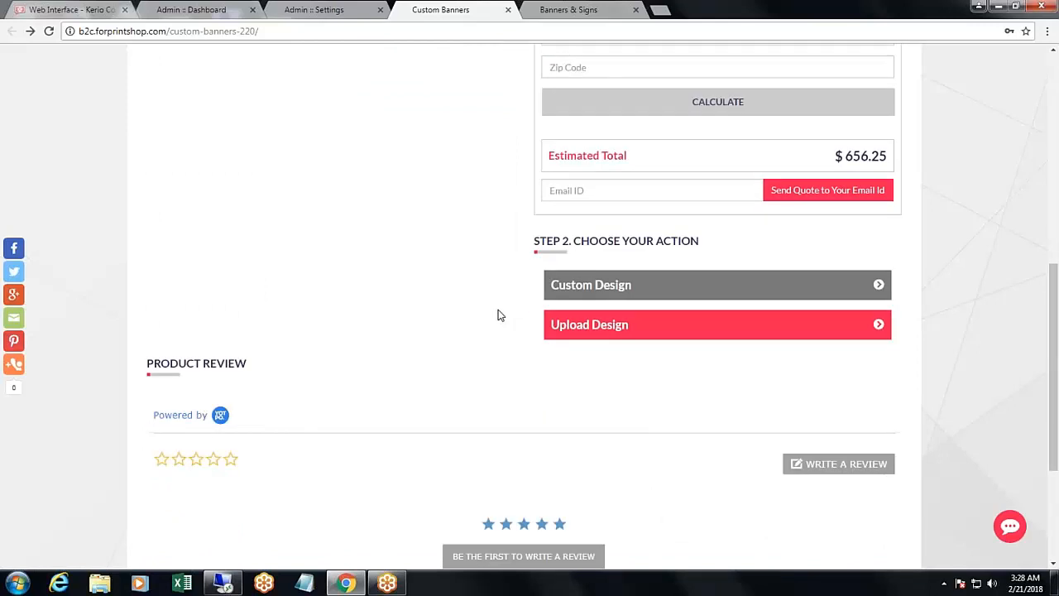
scroll(499, 315, up, 6)
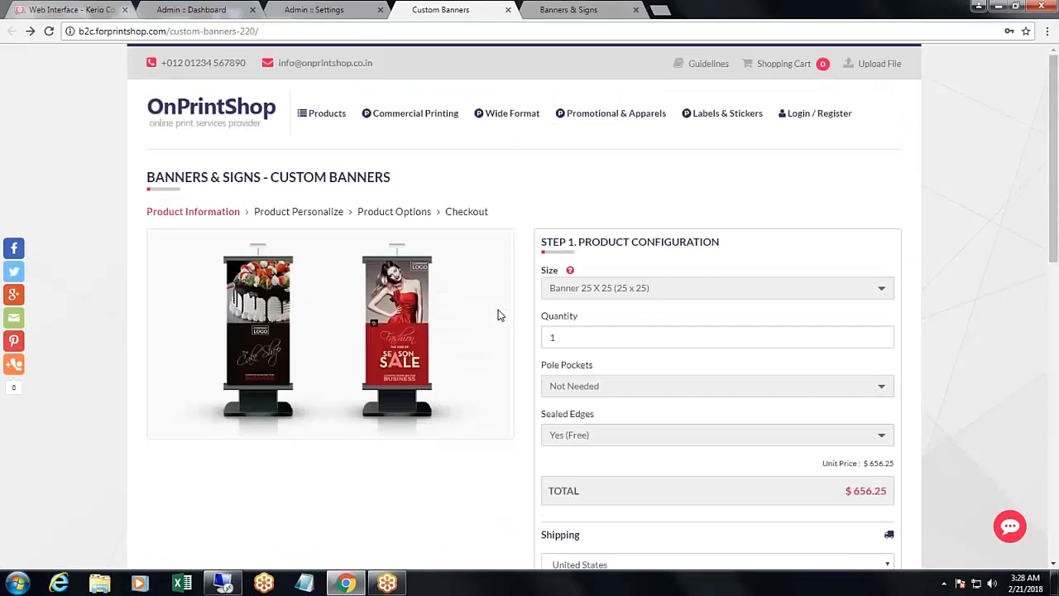